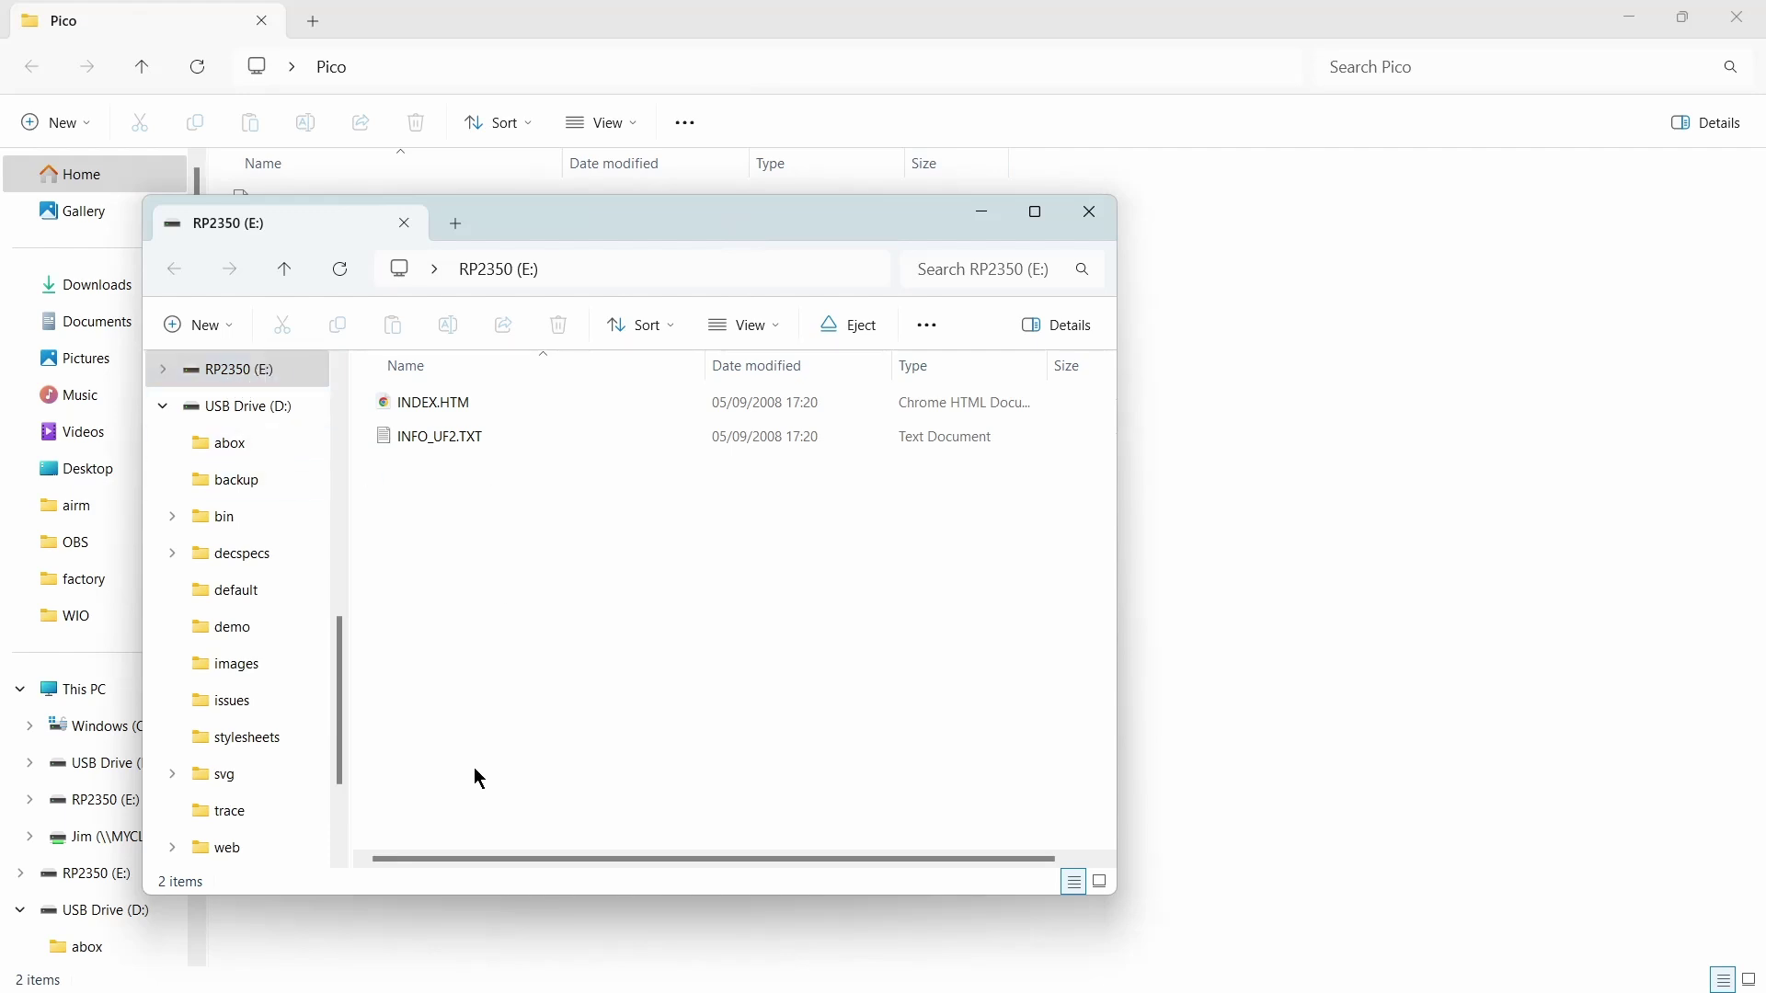
Switch to Chrome, open the Rocrail Daily & Regular Builds page and look through the RaspberryPi / WIO installer downloads
left_click(598, 968)
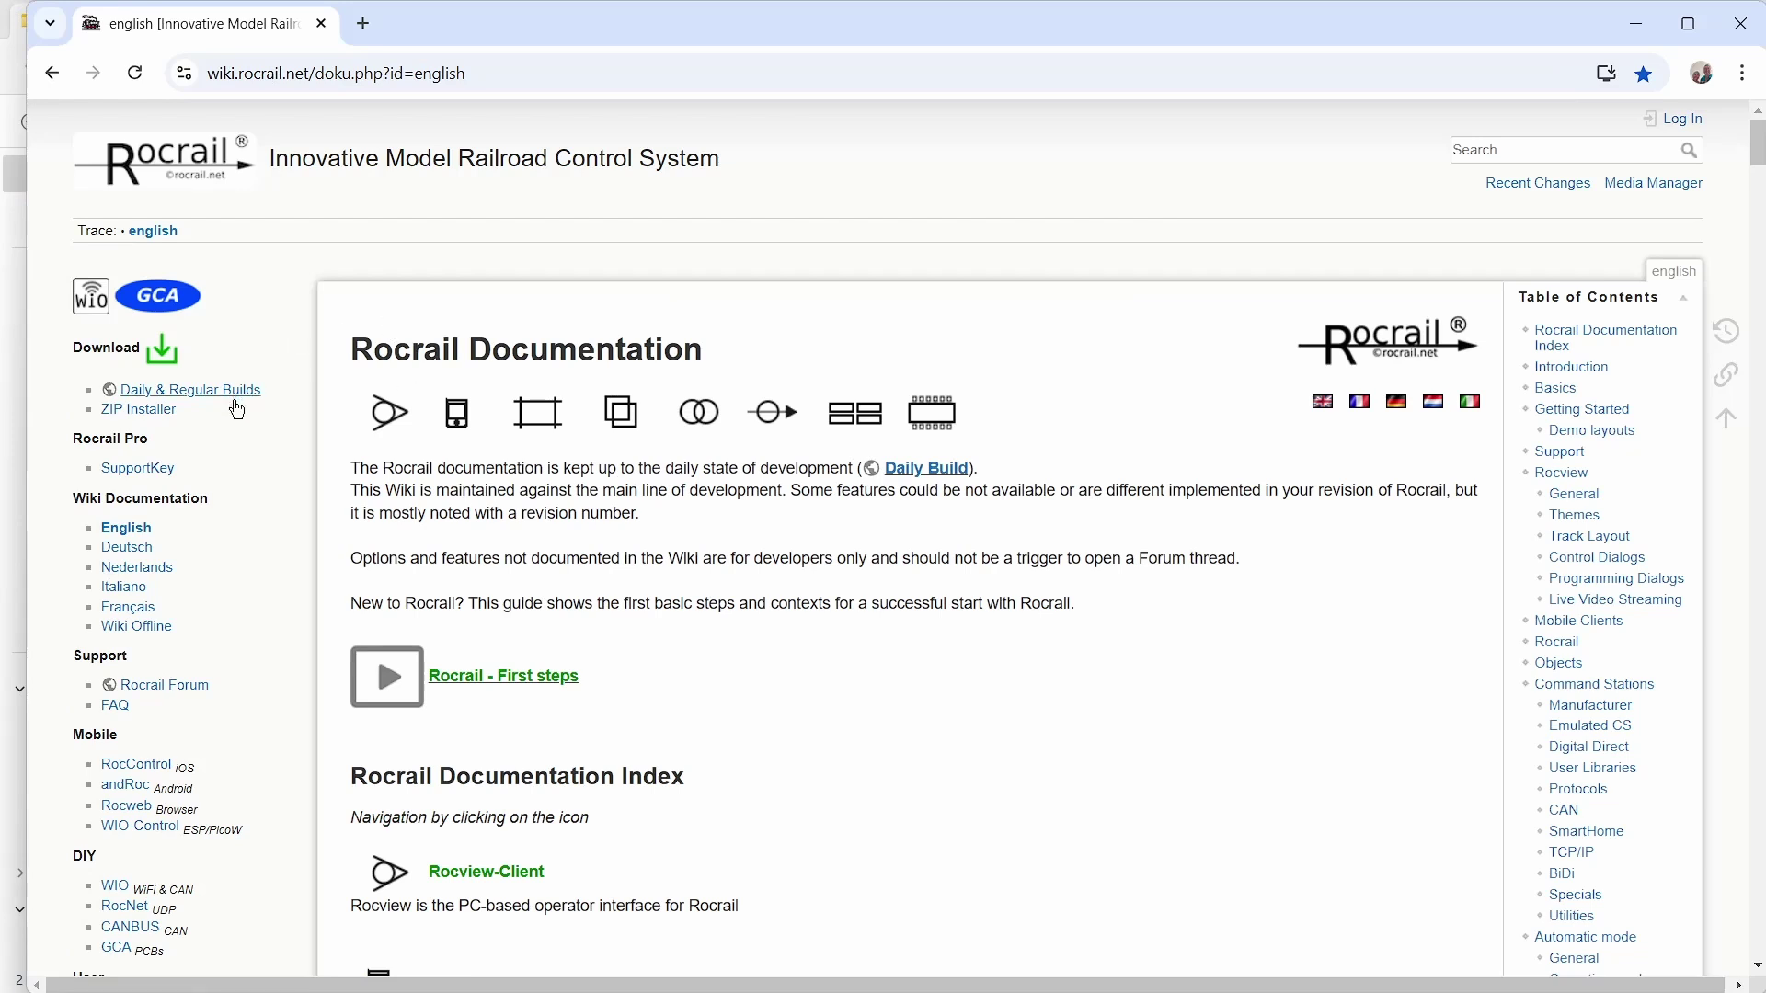
left_click(237, 395)
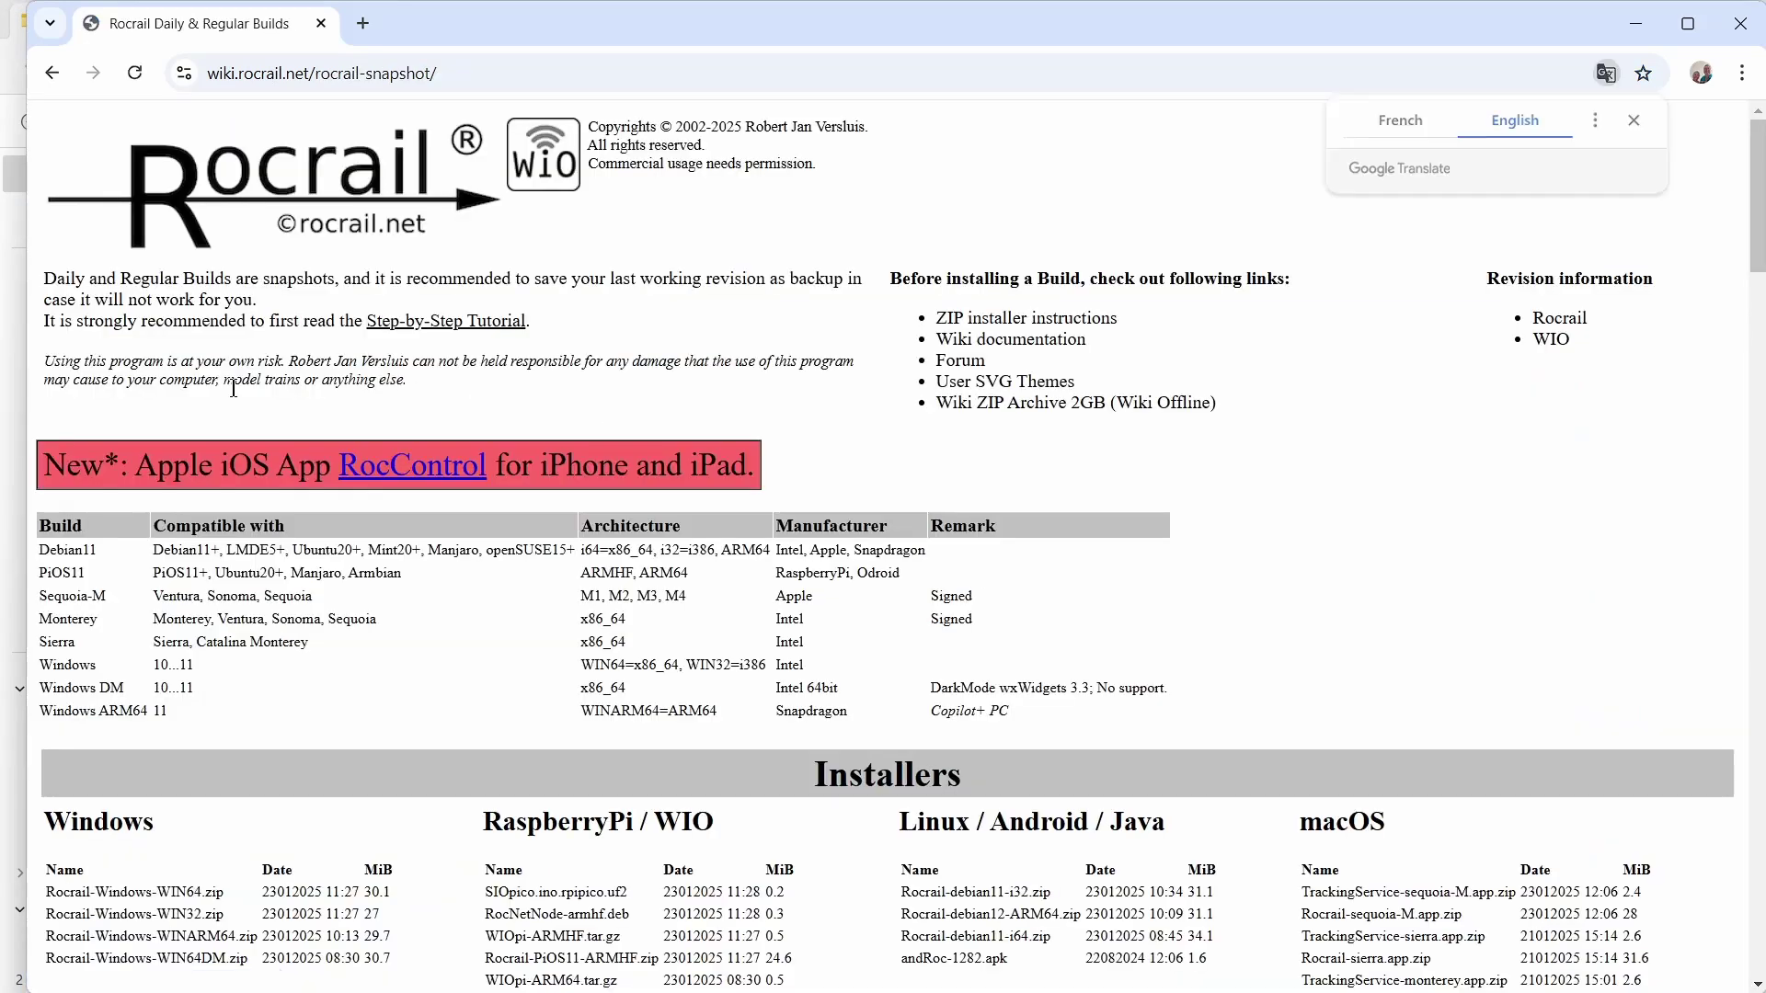
scroll(760, 334, "down", 5)
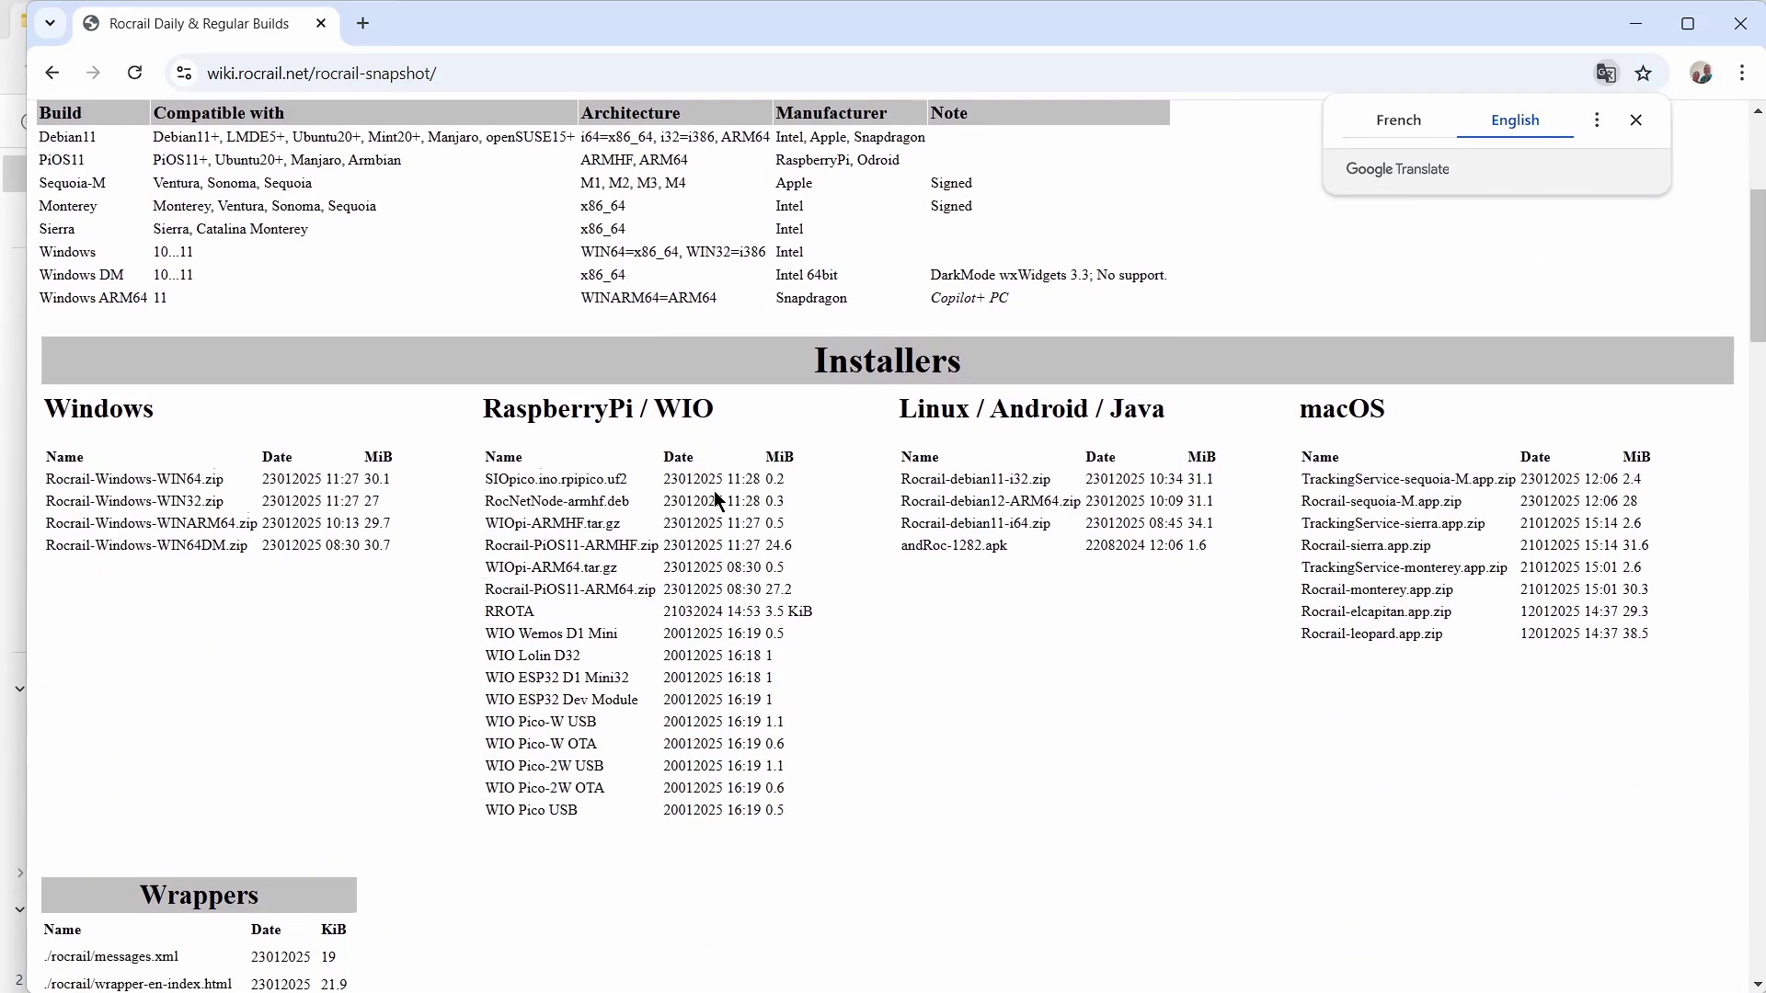
scroll(649, 615, "down", 1)
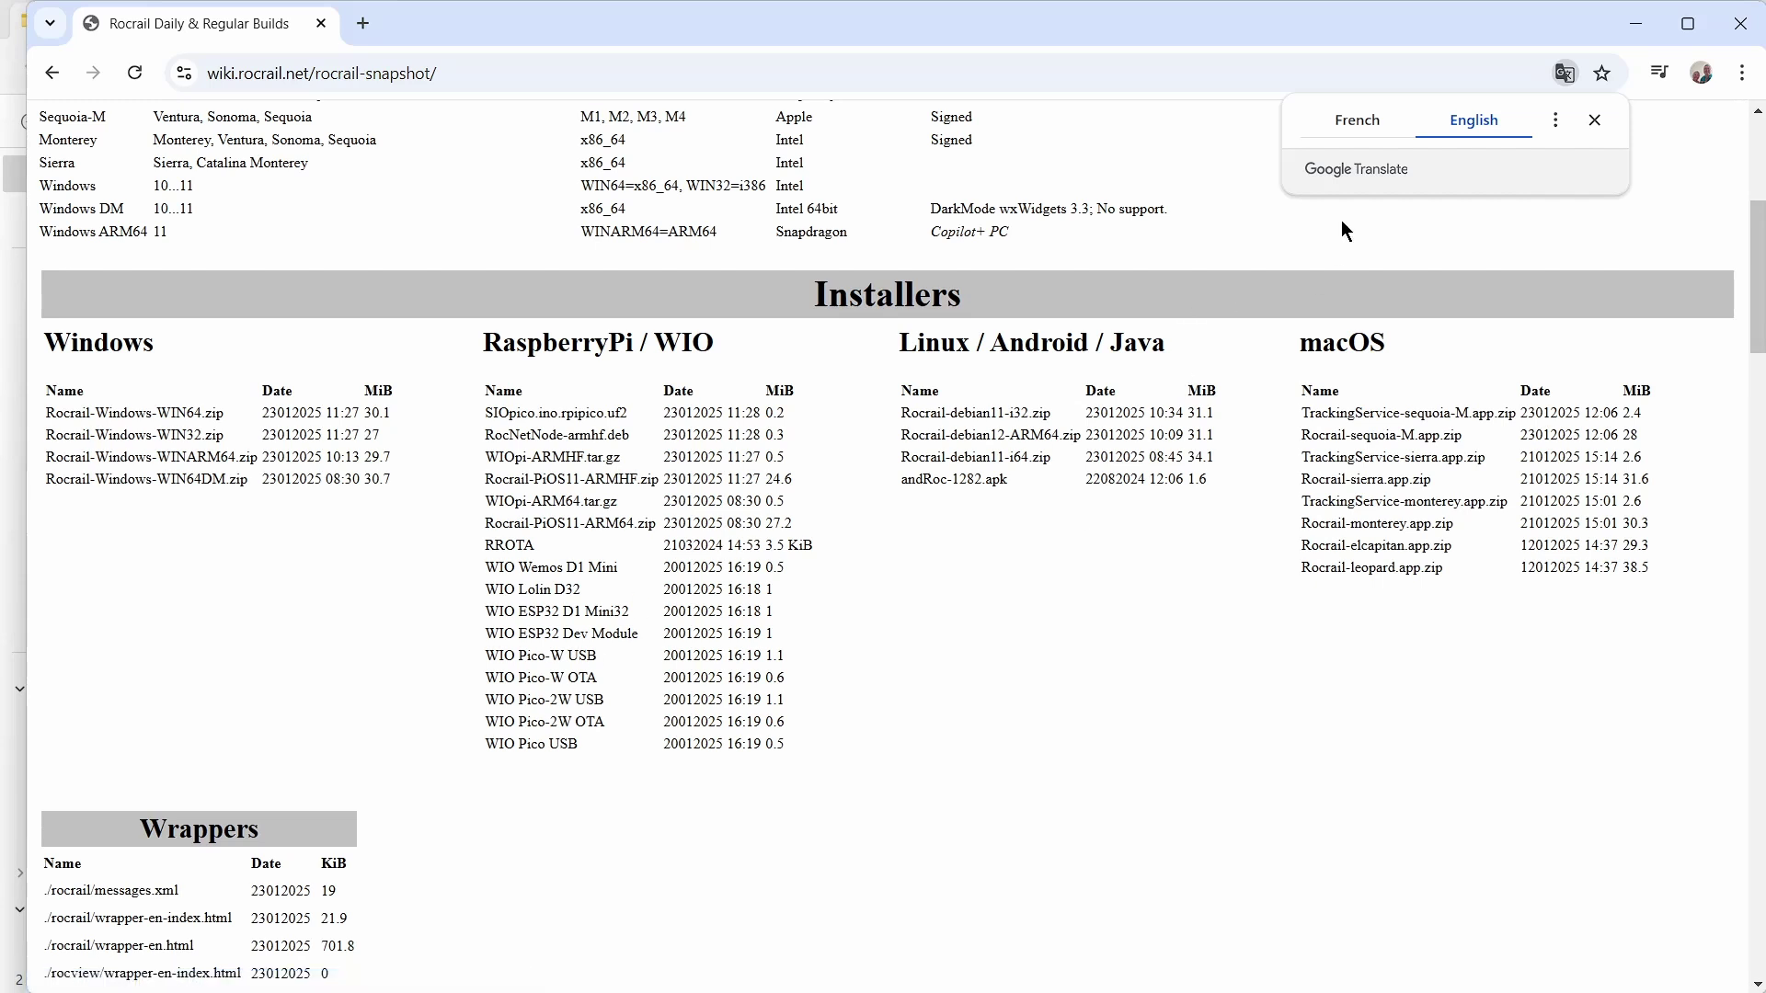
left_click(1635, 23)
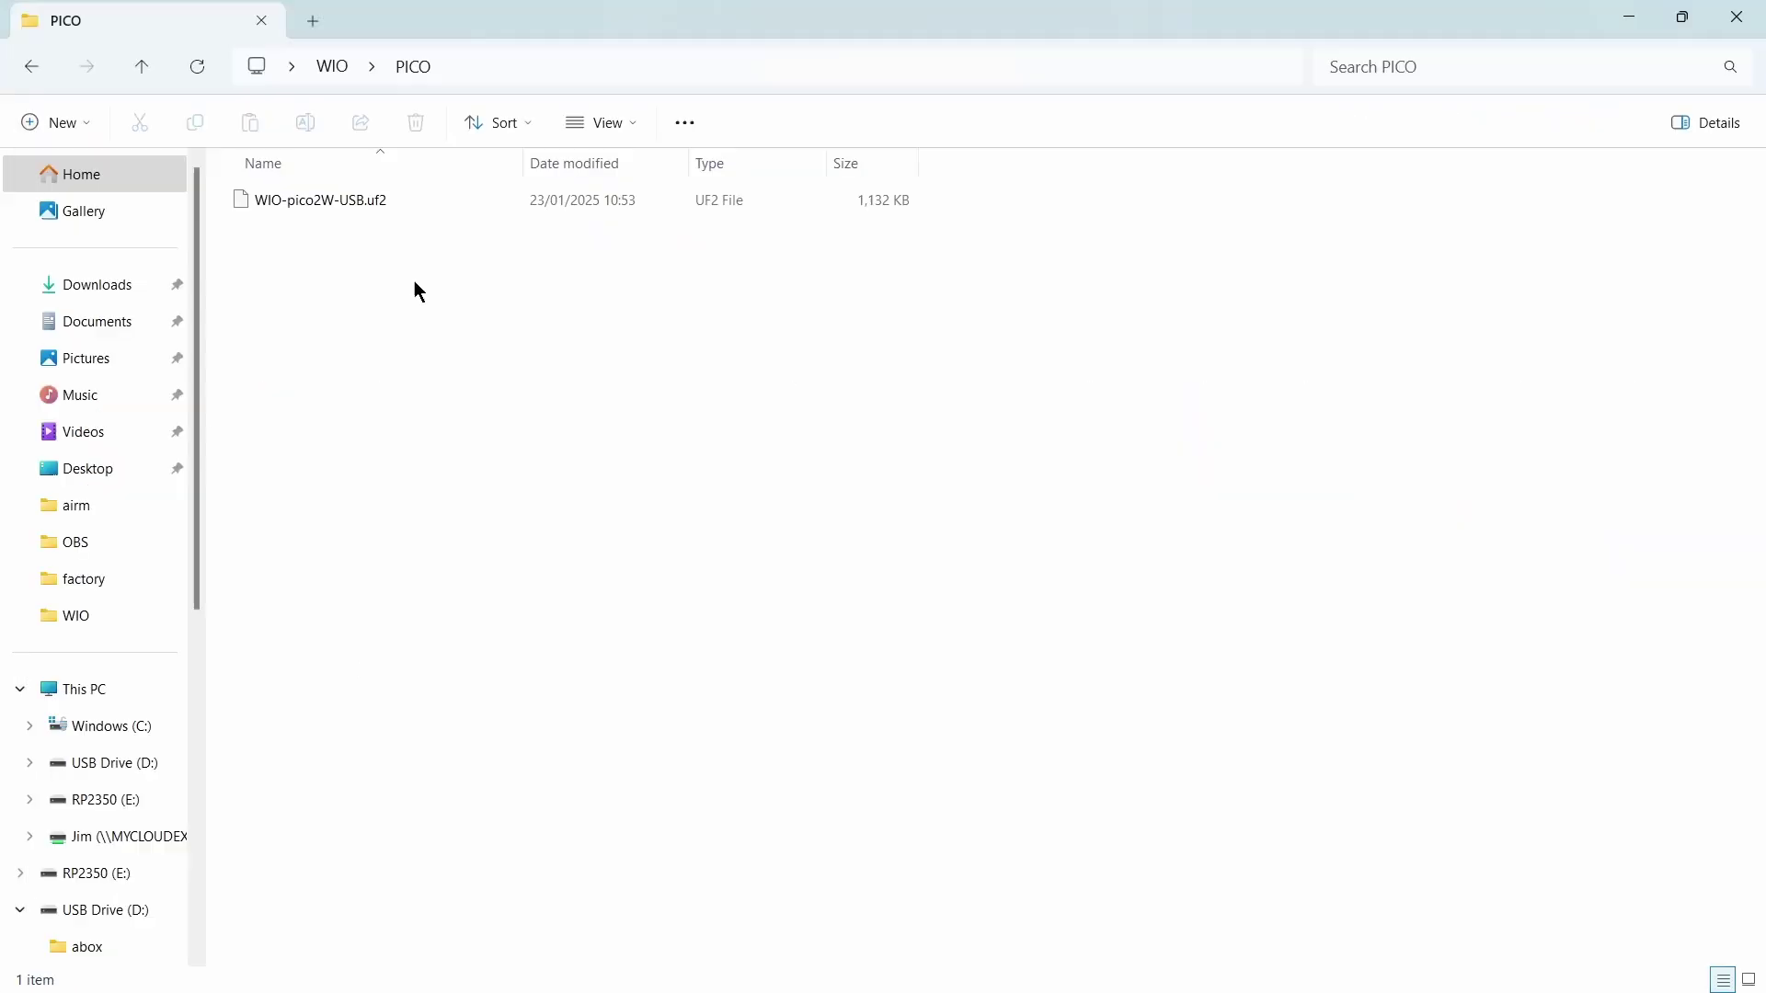
Copy the WIO-pico2W-USB.uf2 firmware file from the PICO folder onto the RP2350 (E:) drive
left_click(274, 202)
left_click_drag(272, 199, 129, 803)
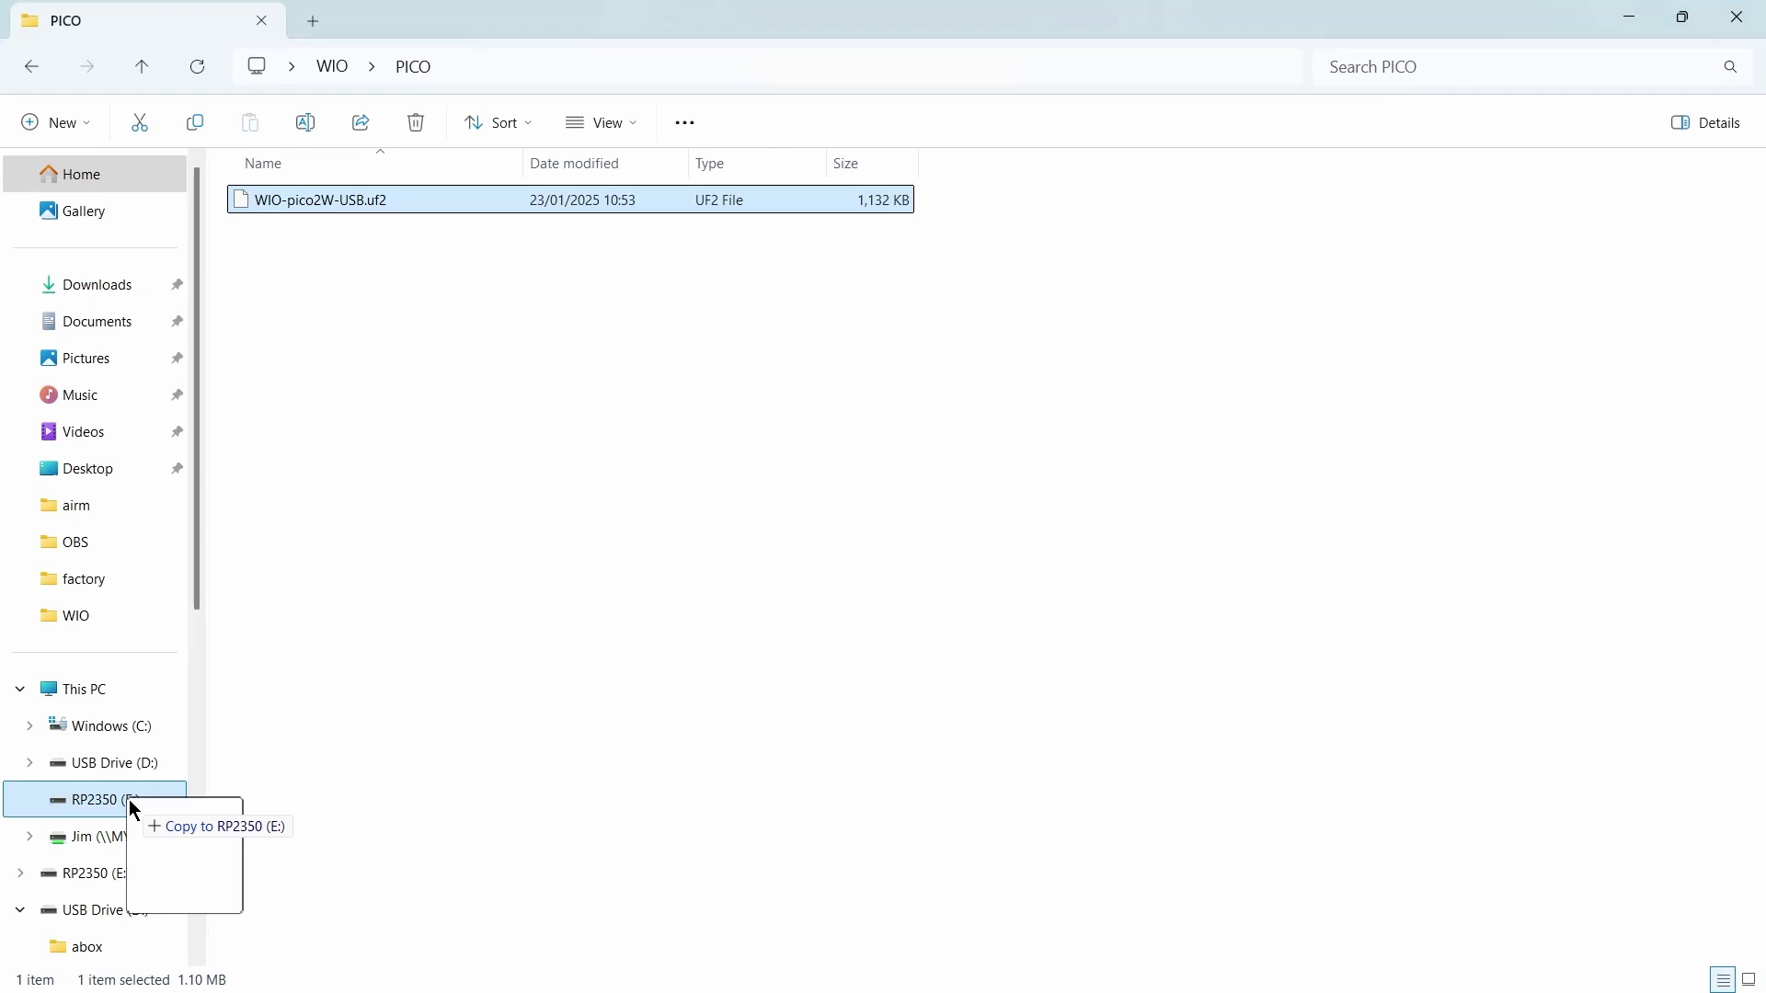
left_click_drag(130, 802, 132, 807)
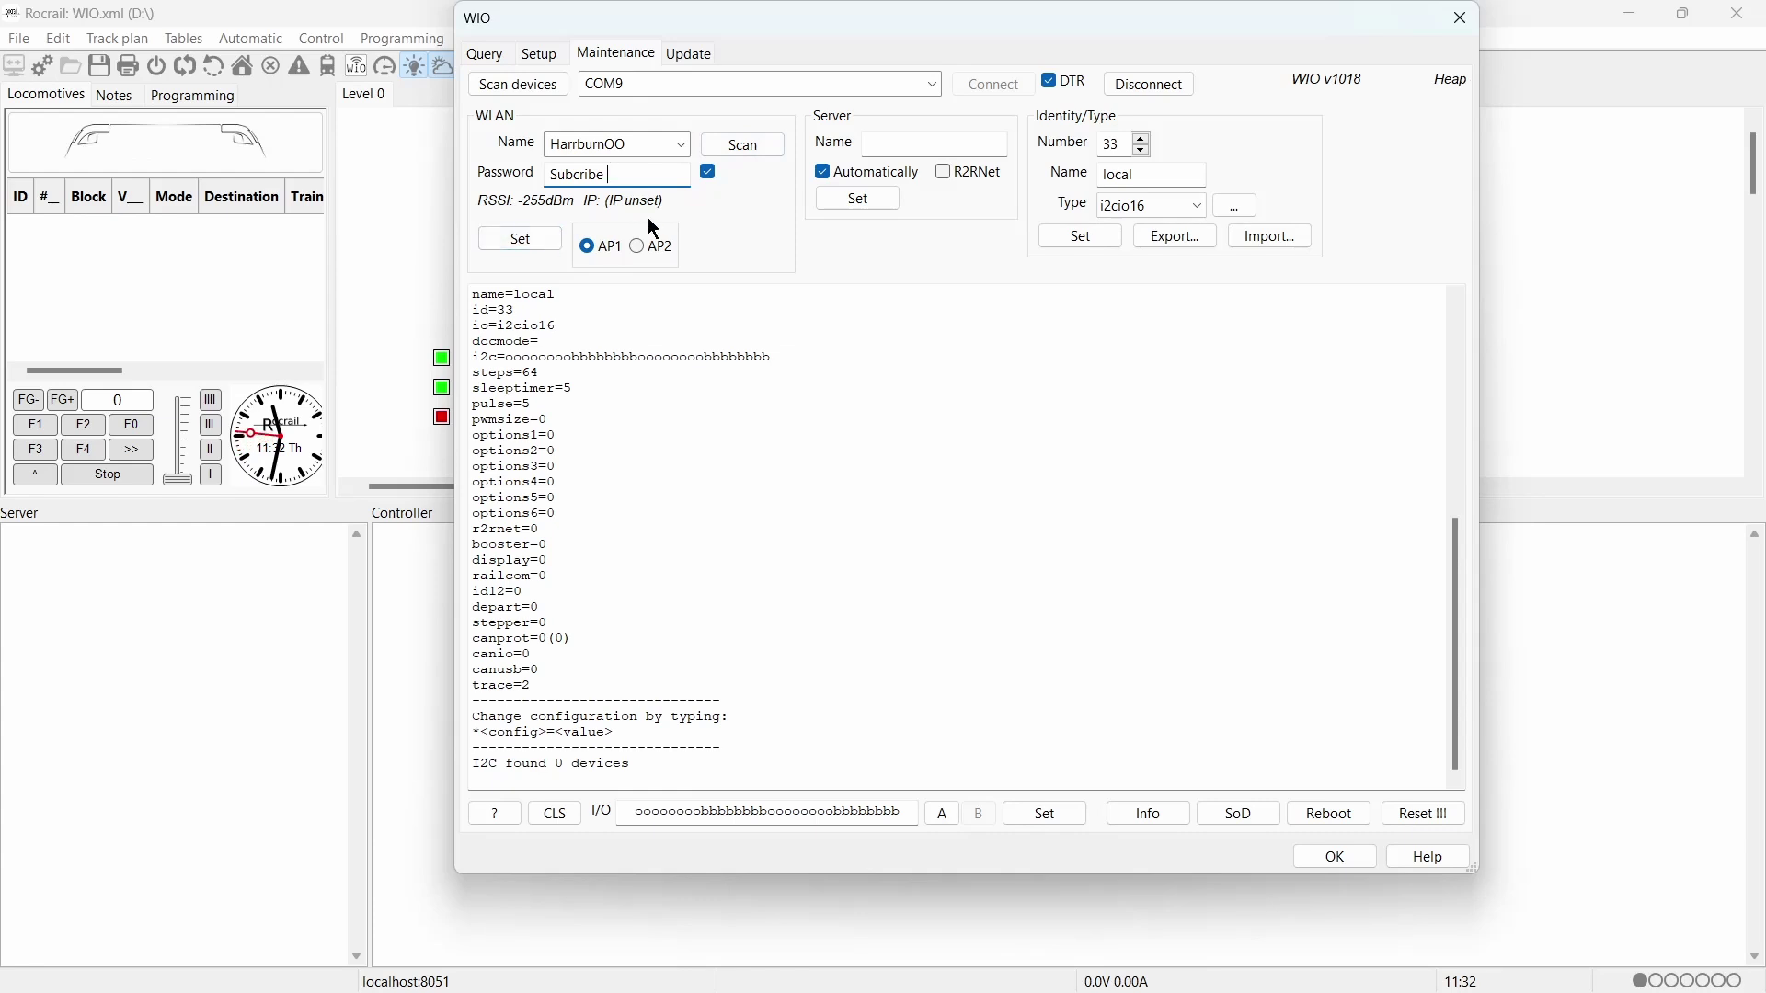
Set the WIO server name to 192.168,1,192 with automatic server detection turned off, and apply it to the board
left_click(878, 144)
type("192.16")
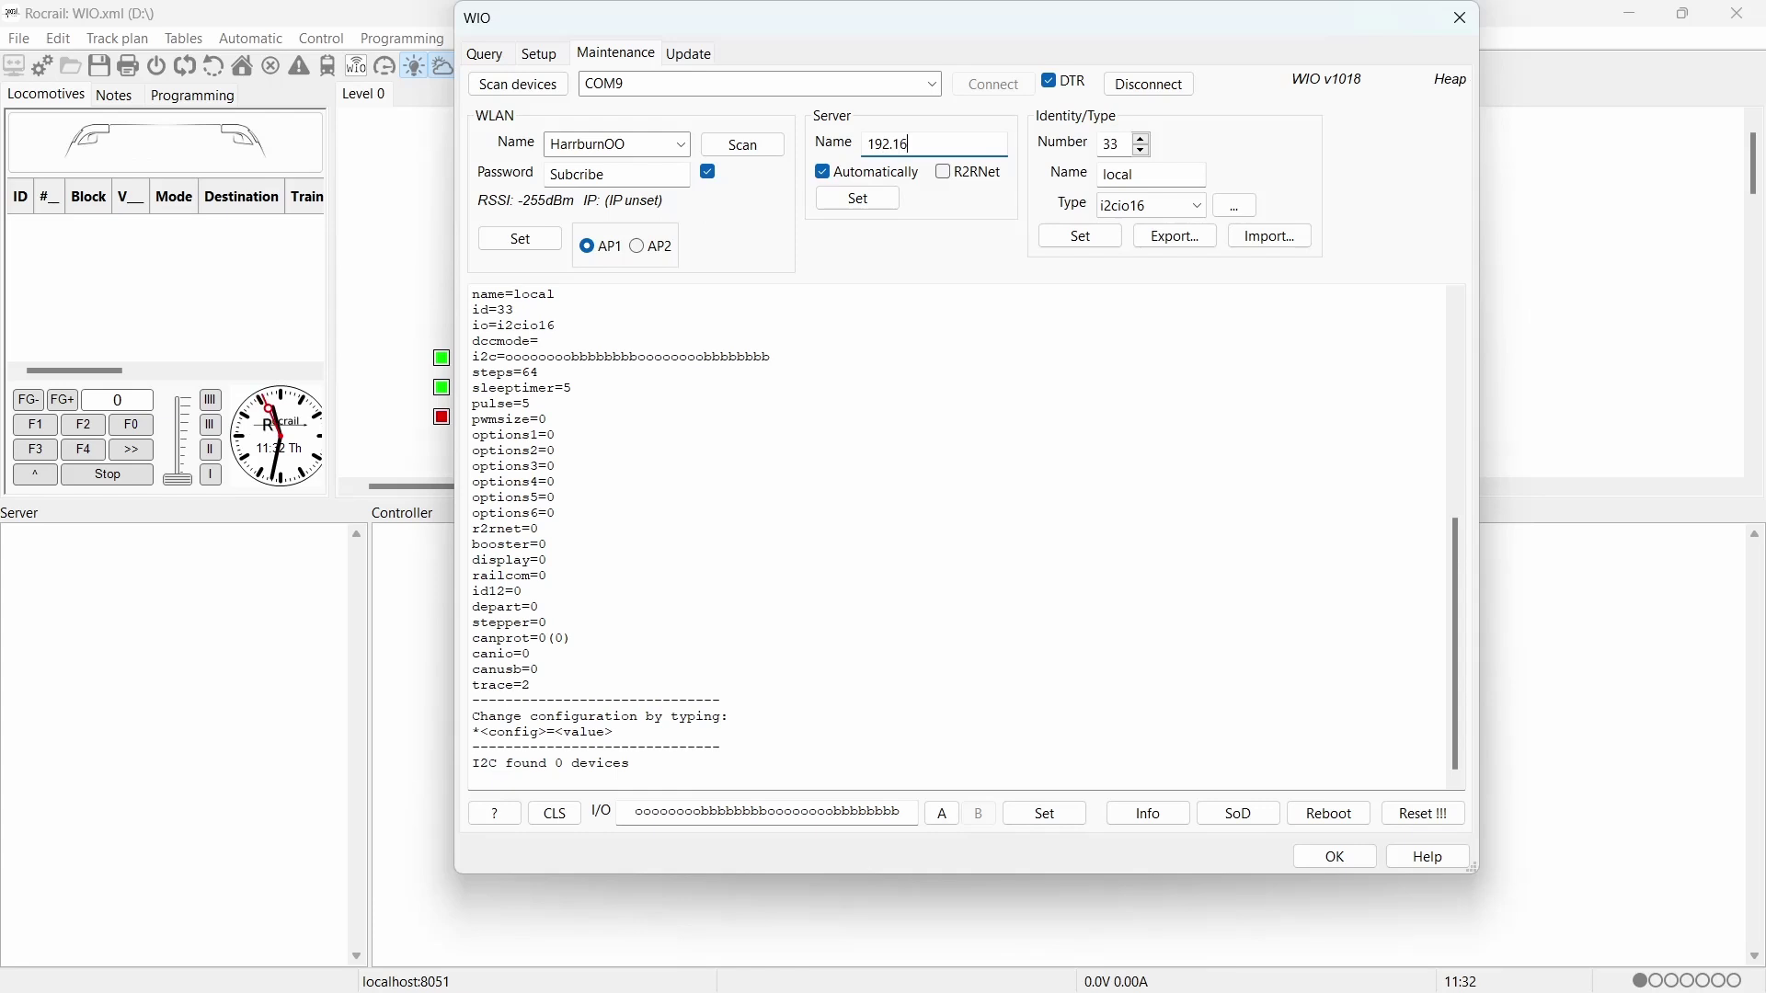
type("8,1,192")
left_click(826, 169)
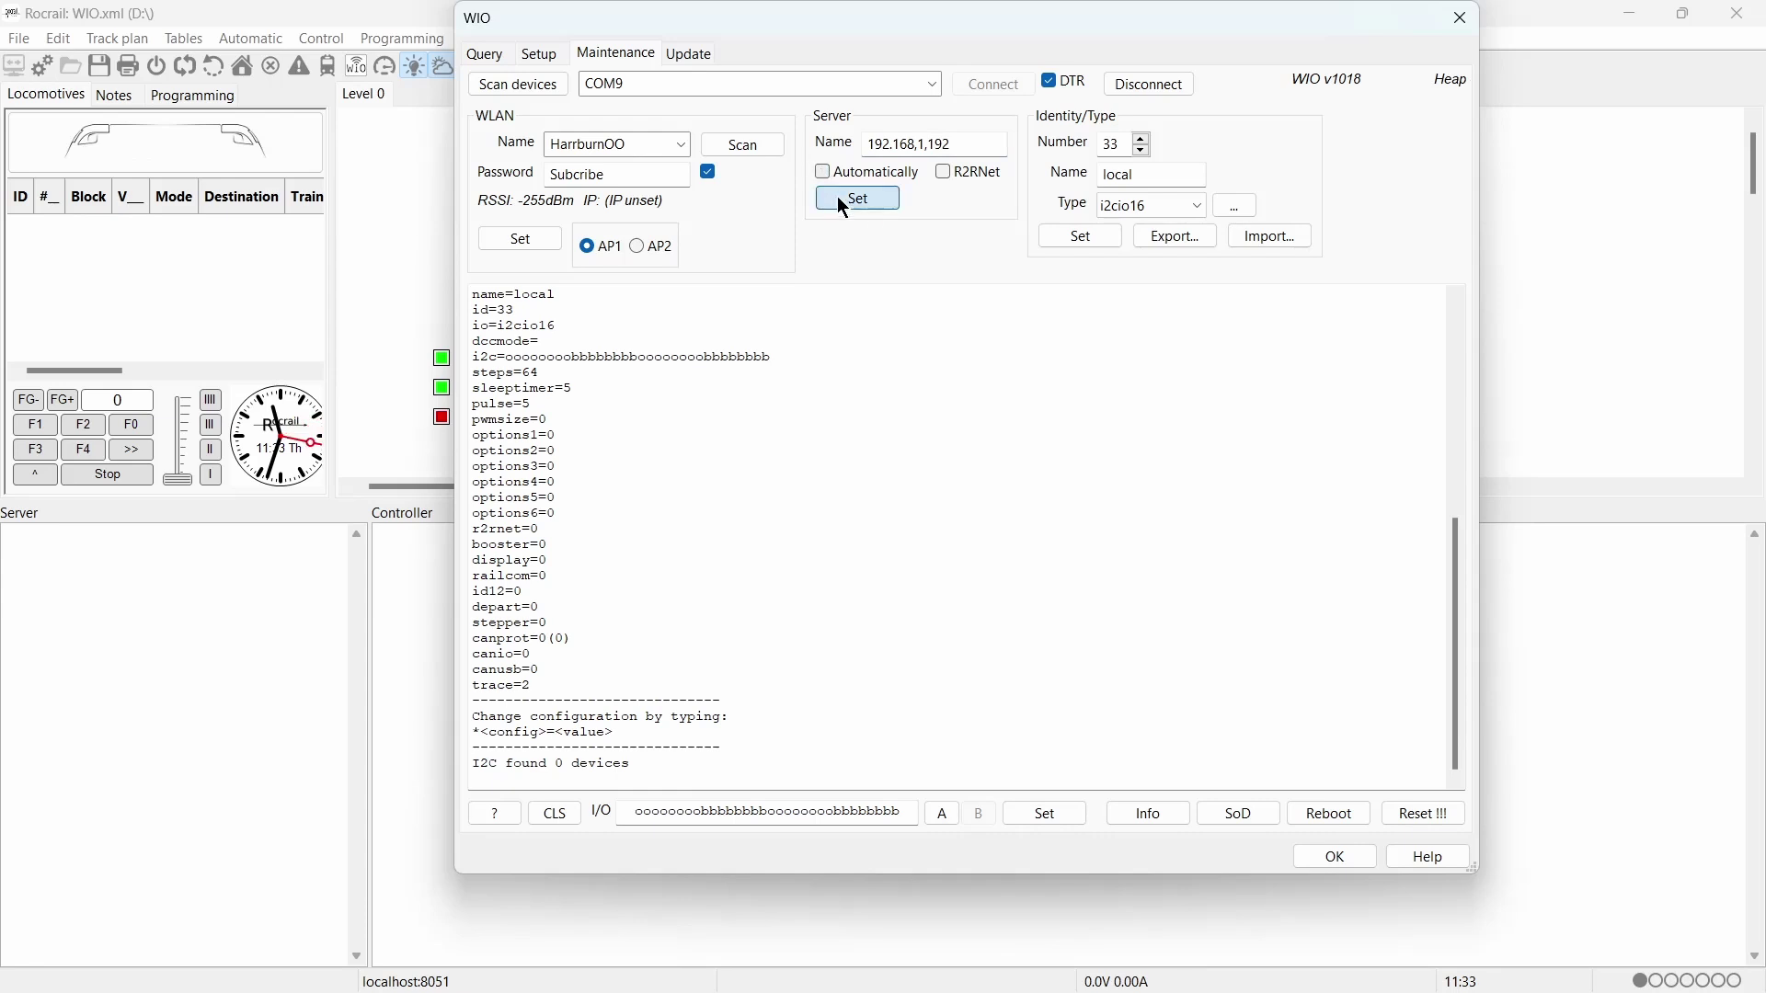
left_click(843, 203)
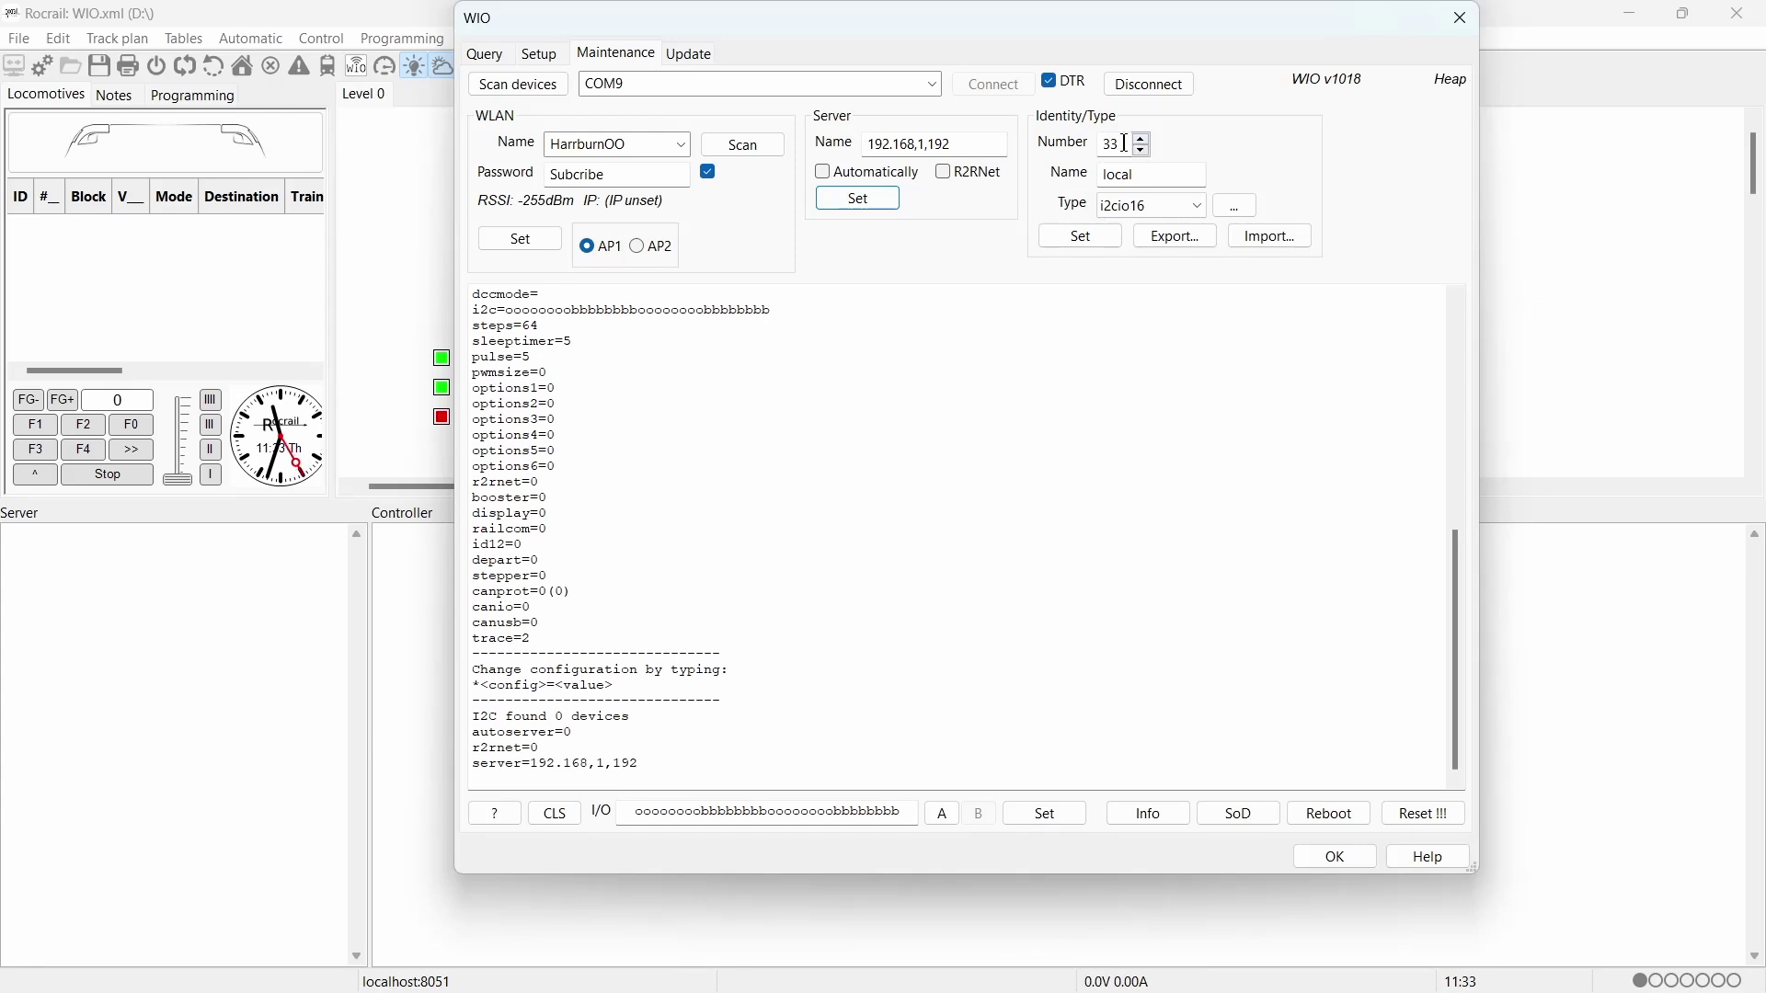
Set the WIO board's identity number to 65, apply it and open the board's setup options
left_click_drag(1126, 143, 1074, 130)
type("65")
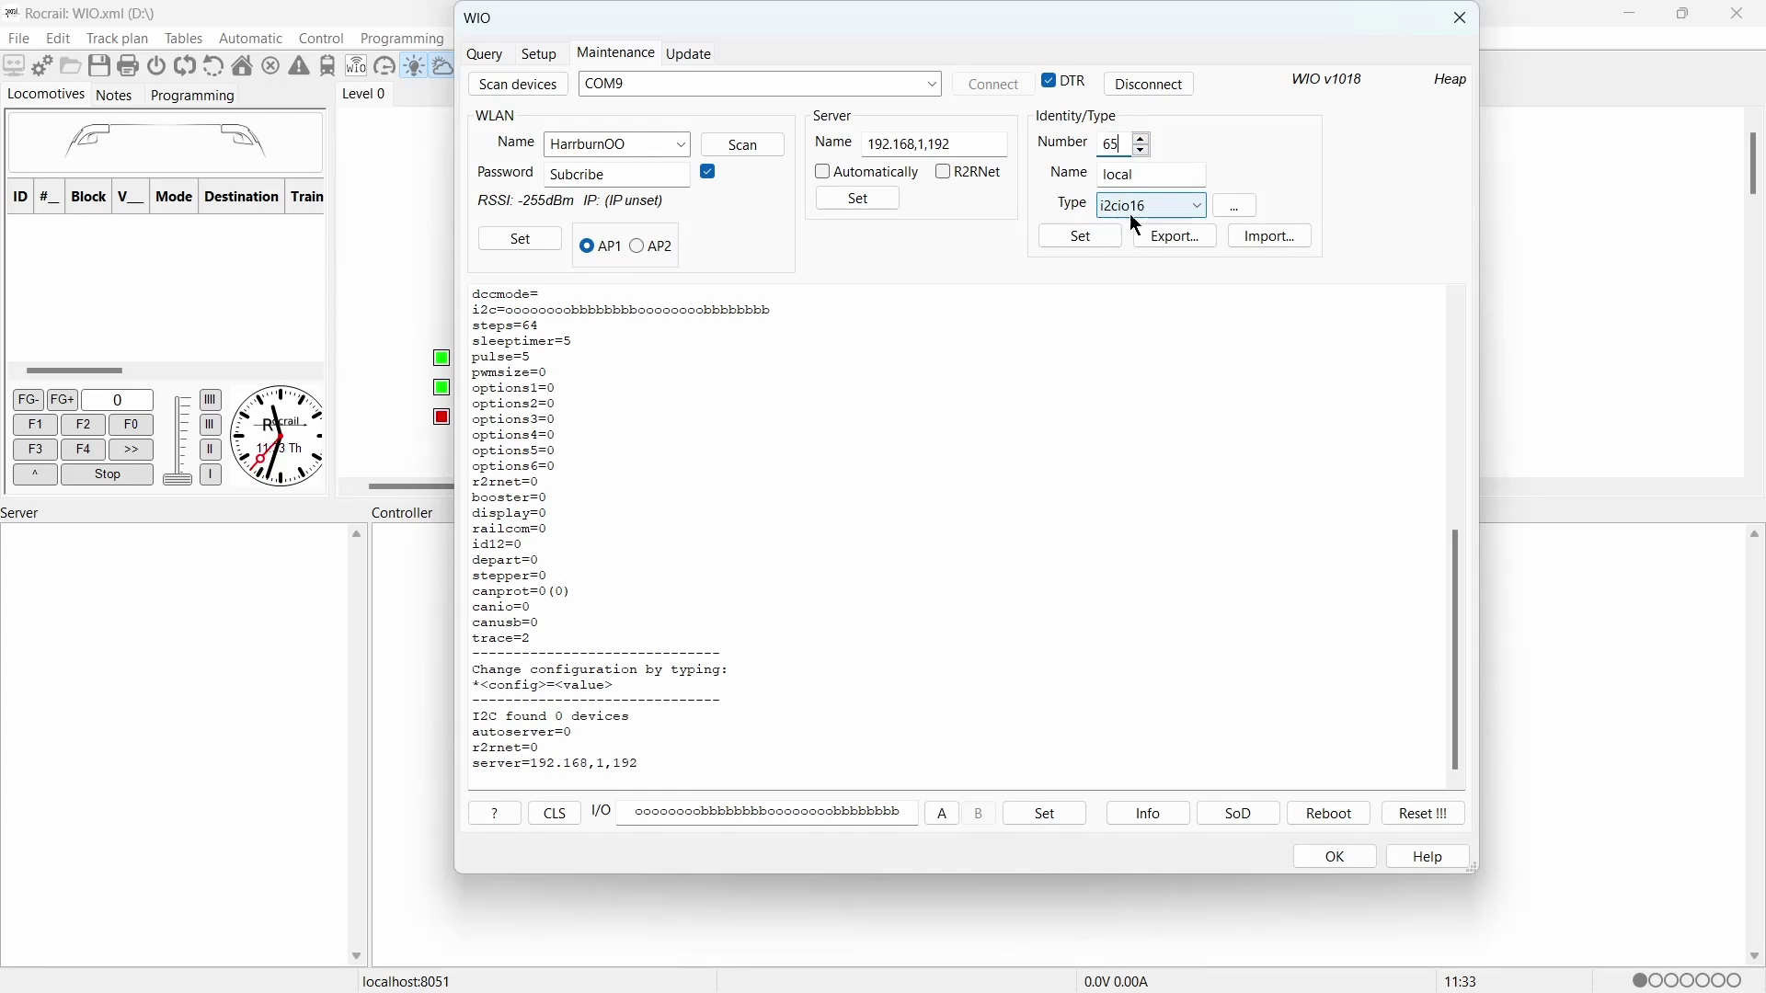
left_click(1103, 237)
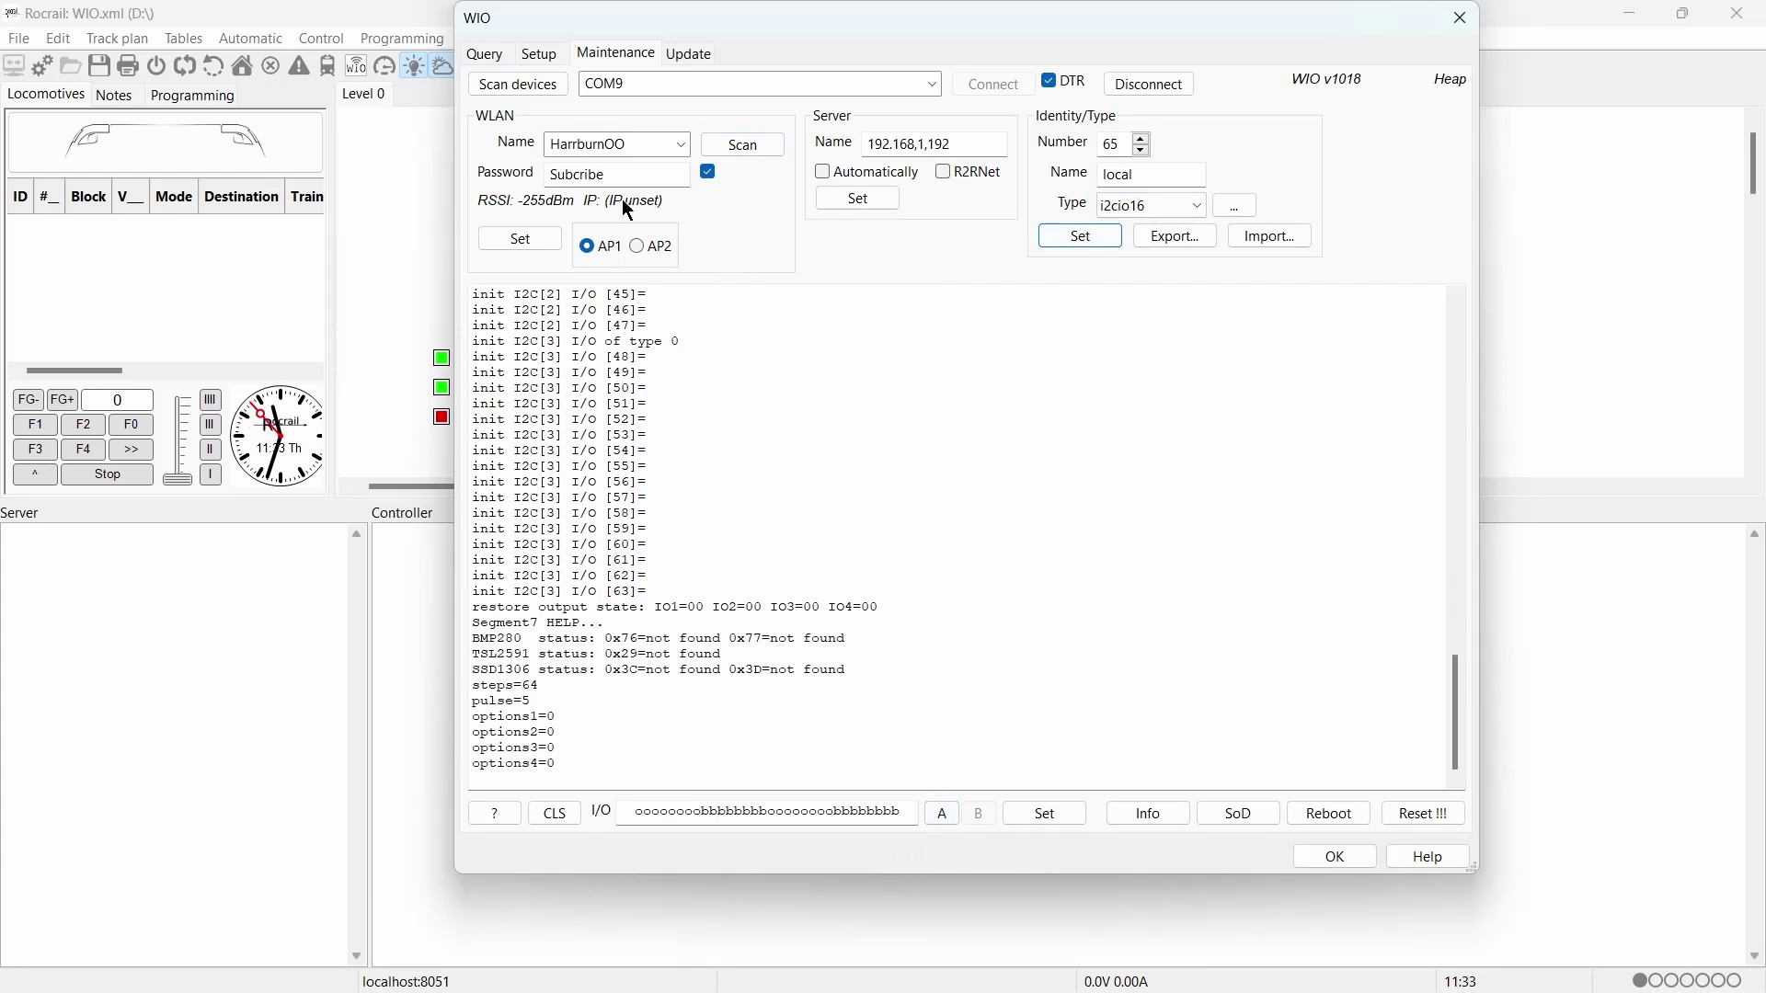
left_click(539, 50)
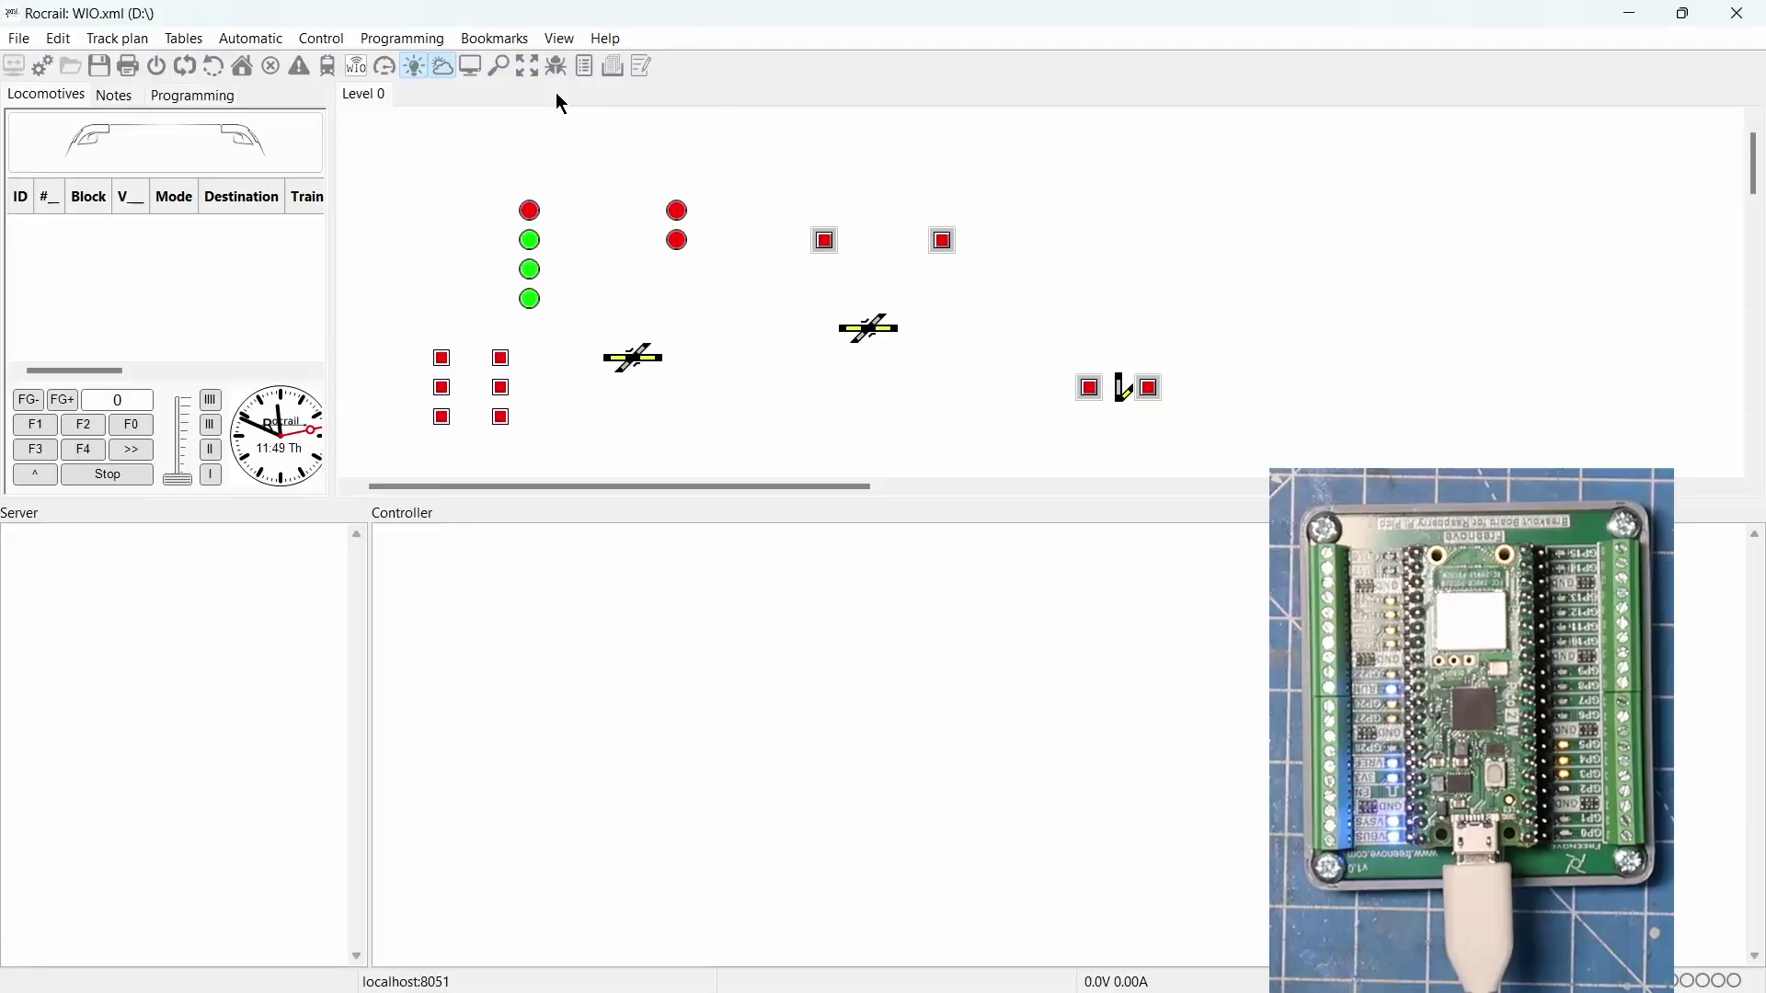
Open the online Rocrail manual and go through the WIO first steps to the WIOpico 16 I/O page
left_click(604, 42)
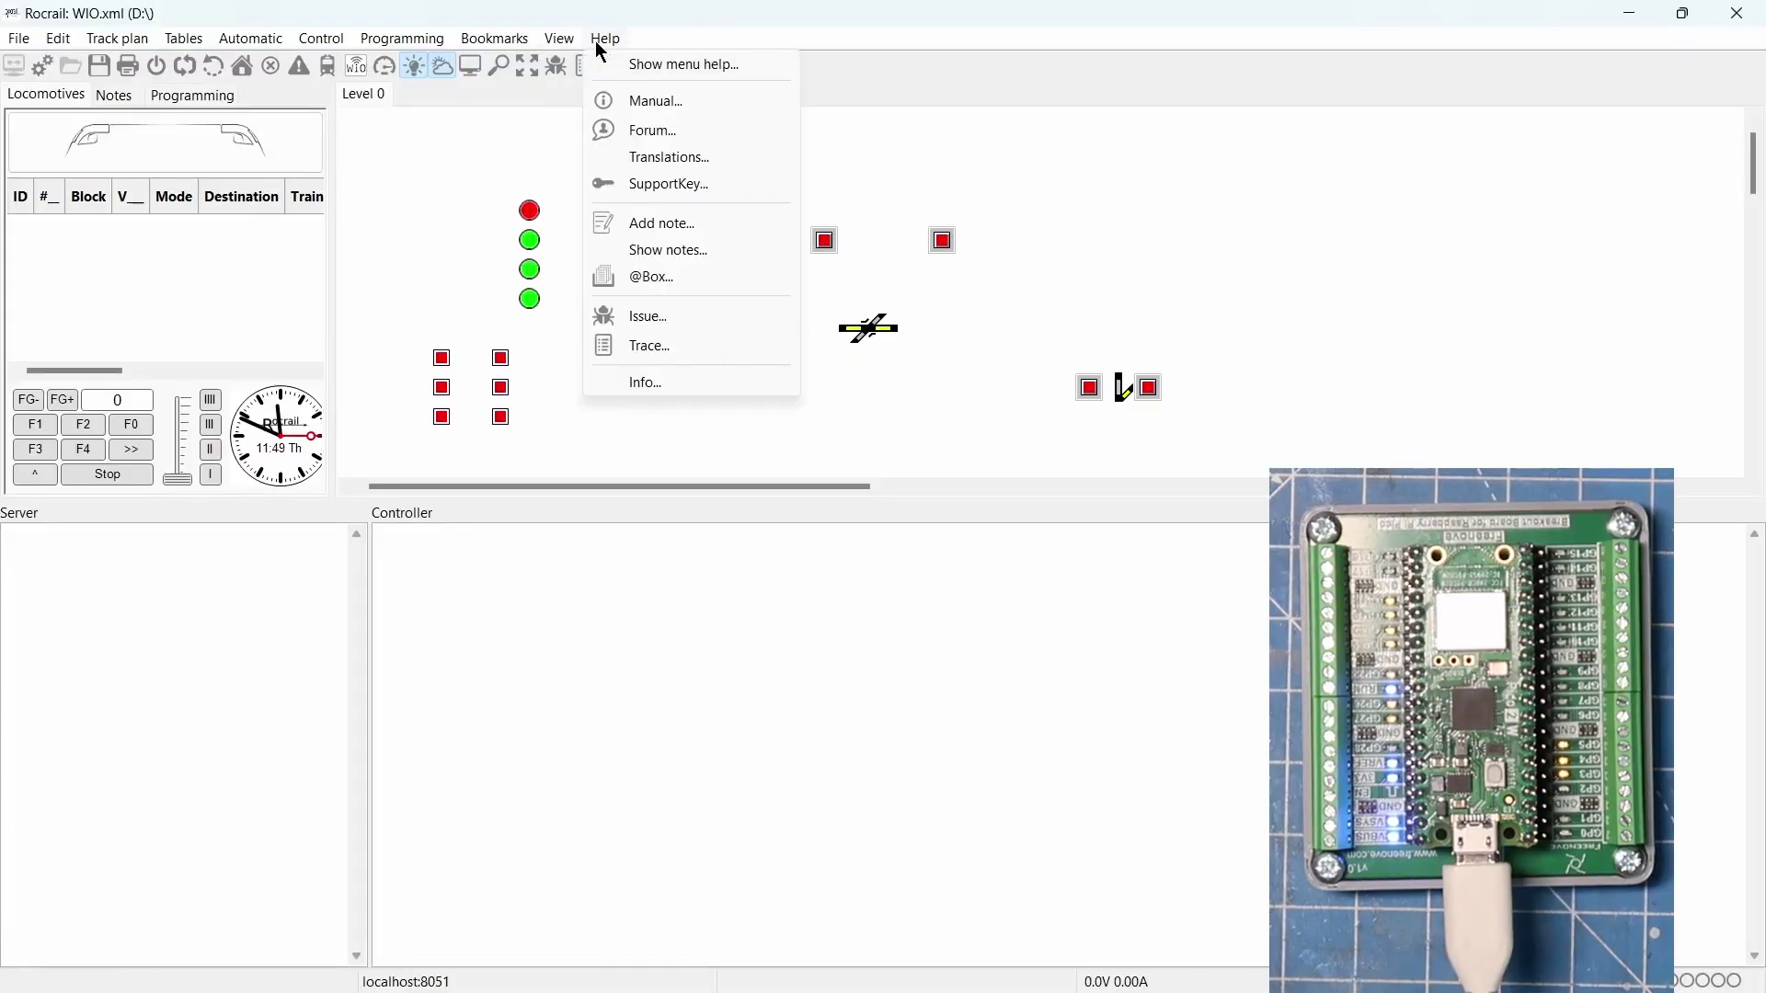
left_click(660, 103)
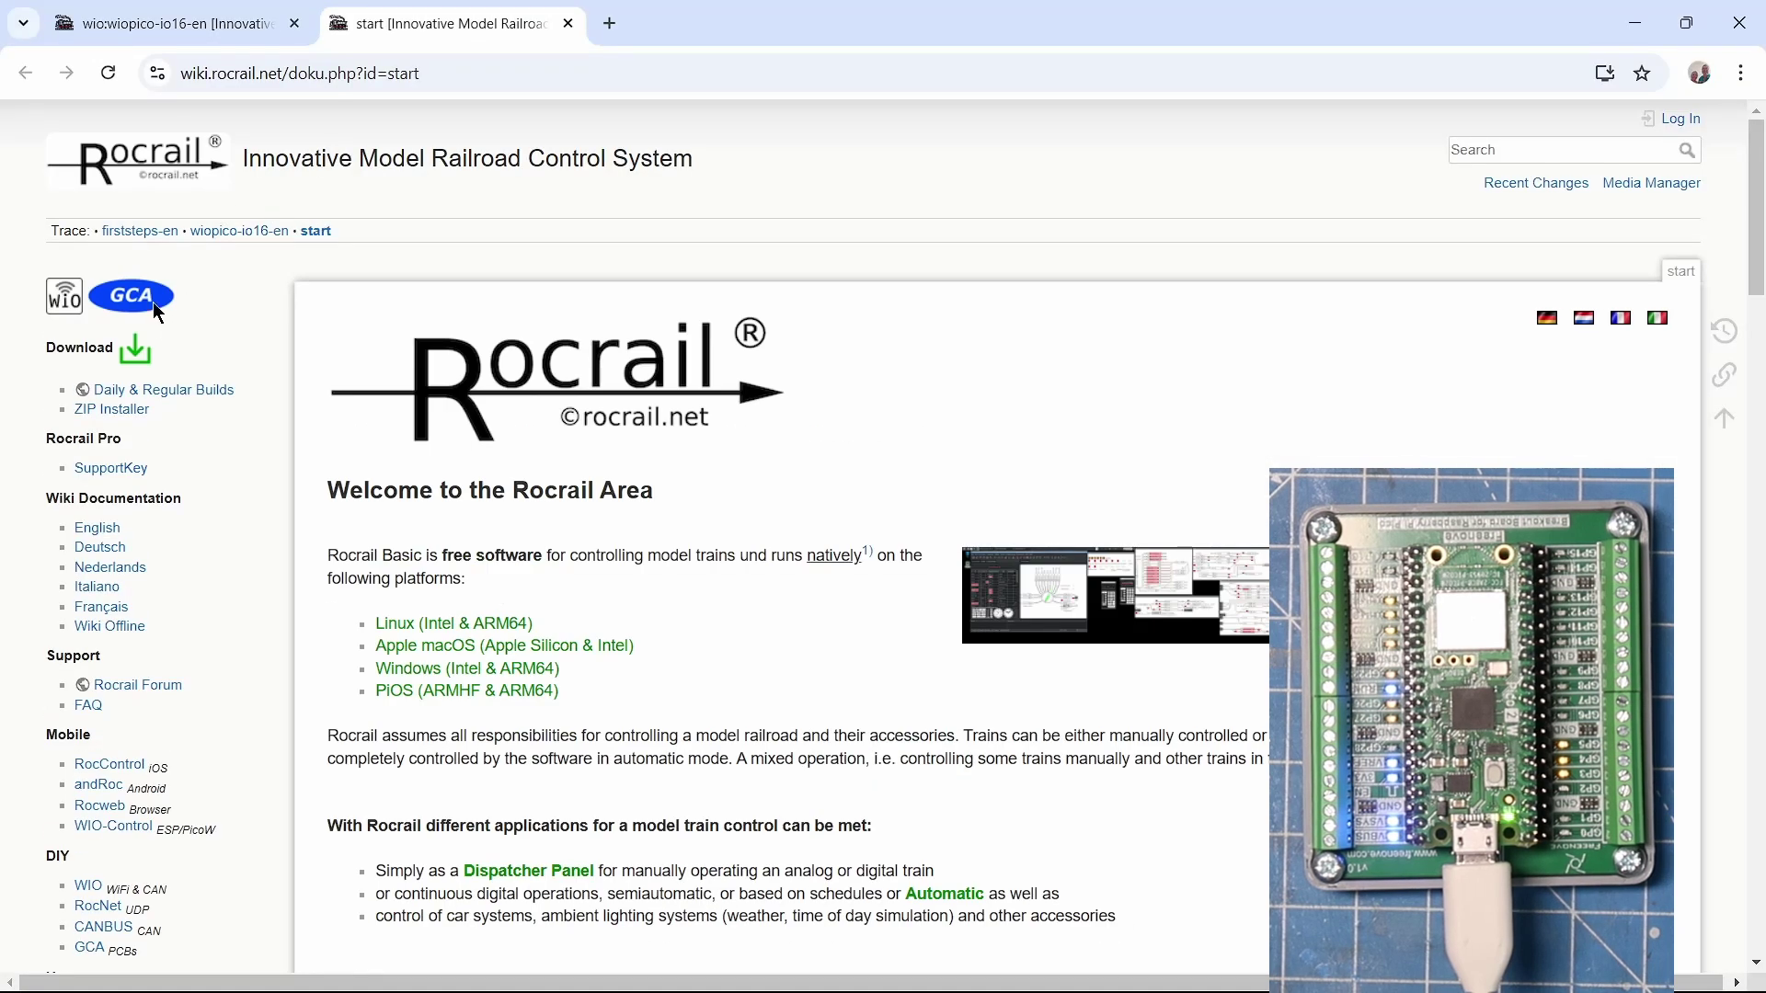
left_click(56, 306)
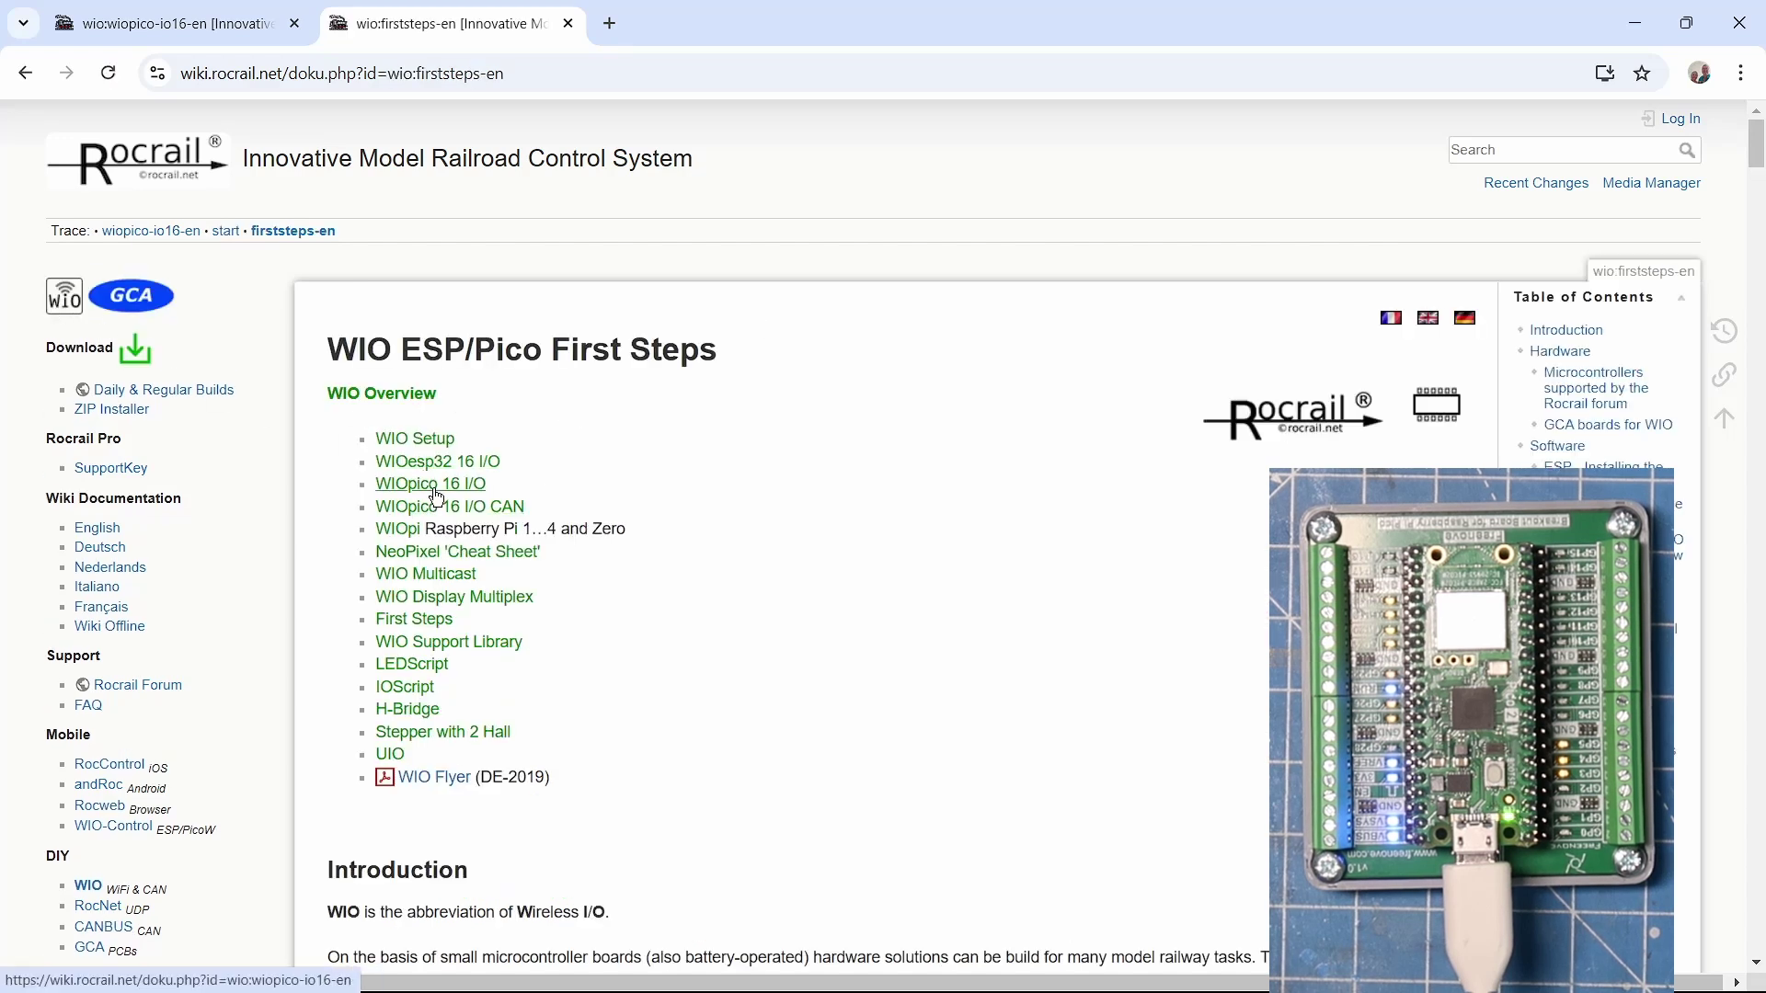
left_click(437, 498)
Examine the Bank 1 and Bank 2 I/O pin tables on the WIOpico page, then return to Rocrail
scroll(607, 466, "down", 15)
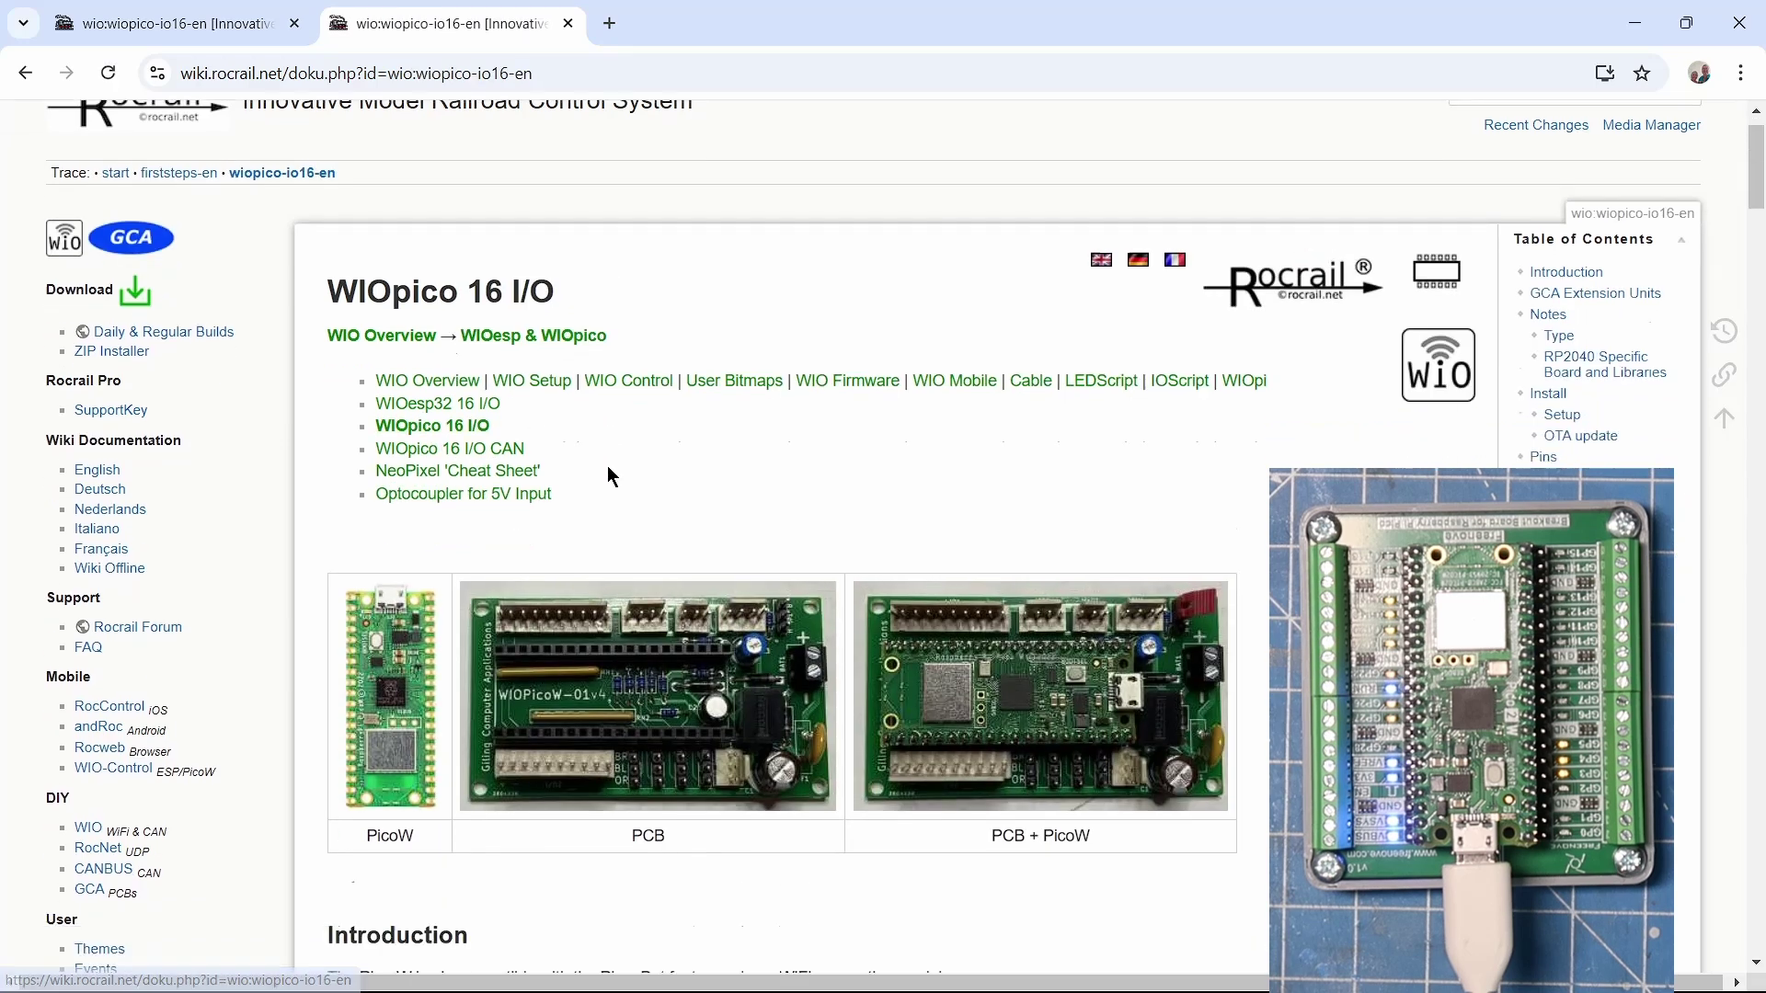
scroll(598, 511, "down", 20)
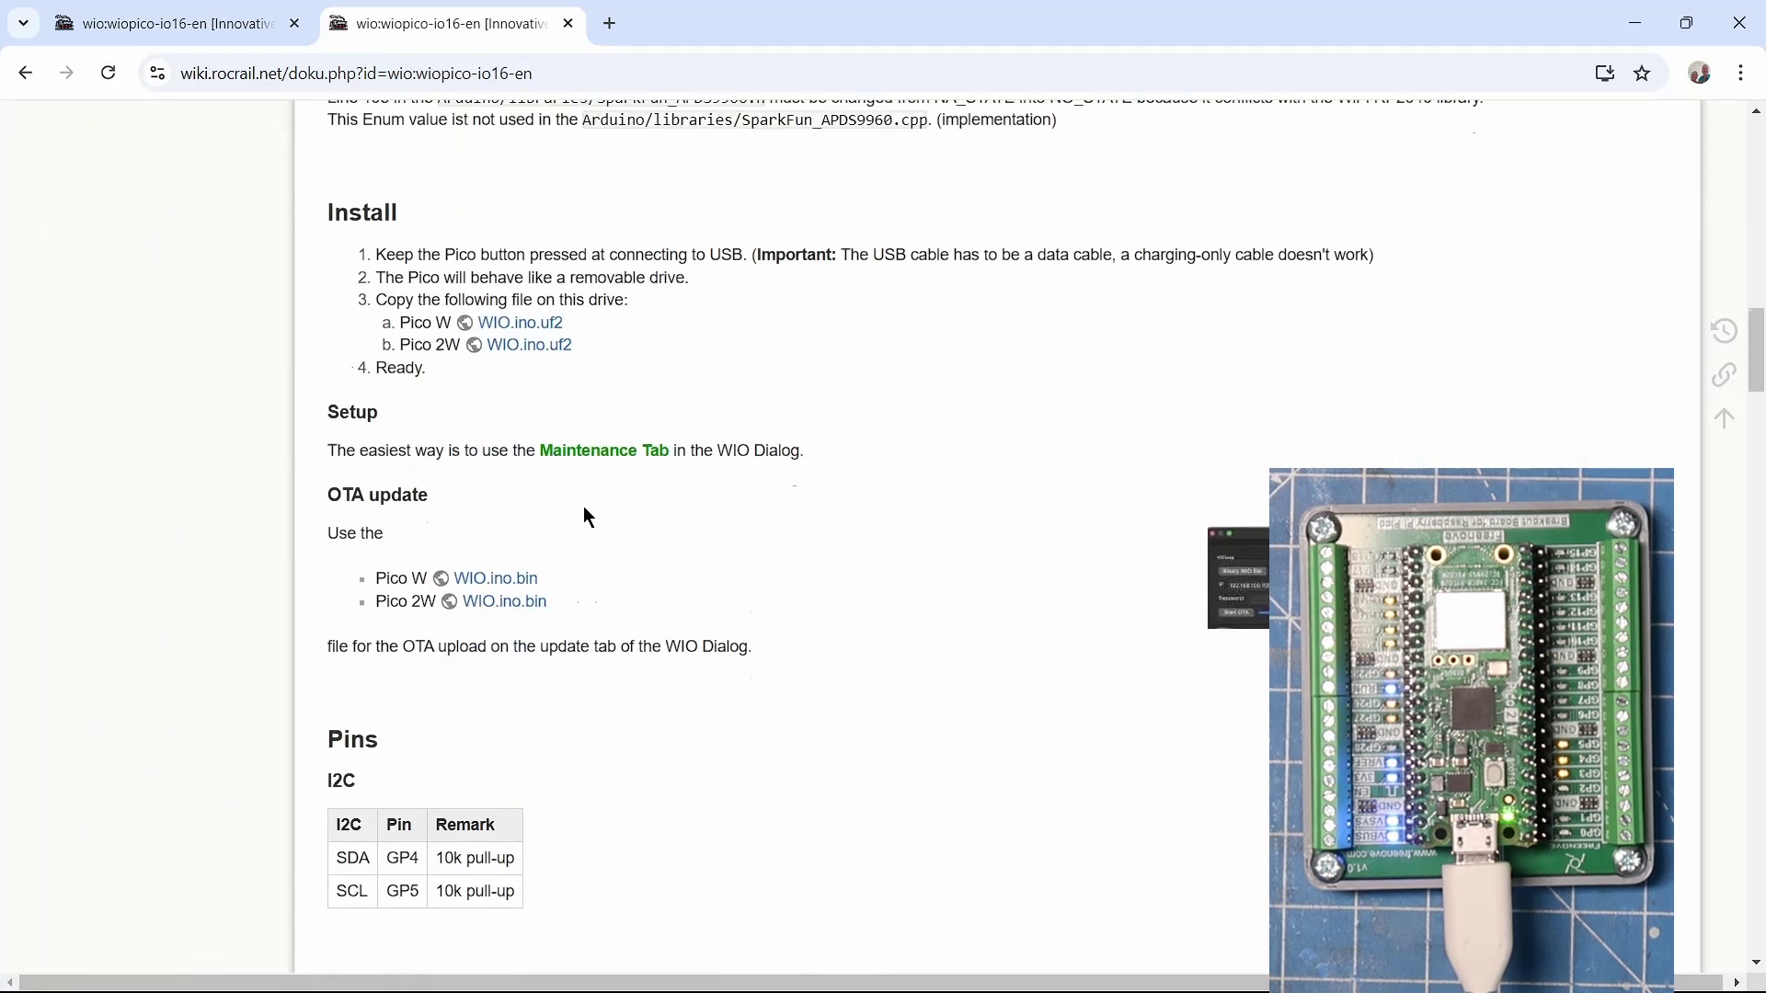
scroll(576, 509, "down", 20)
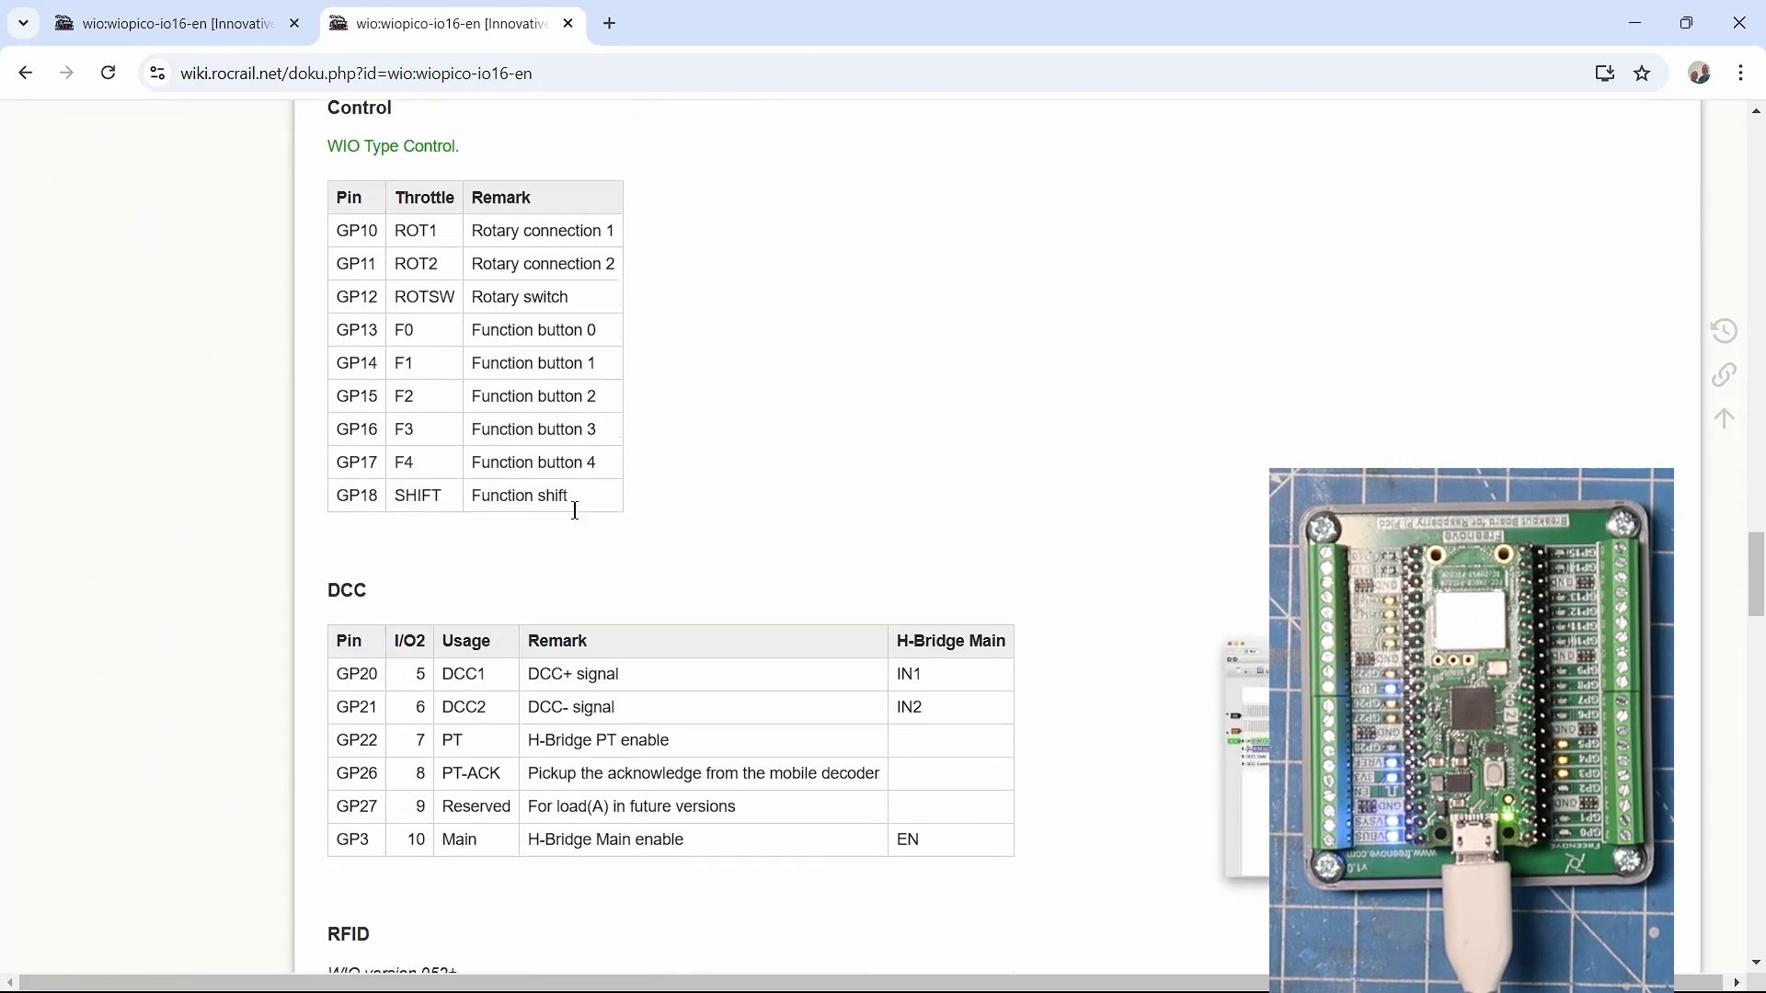
scroll(575, 511, "down", 6)
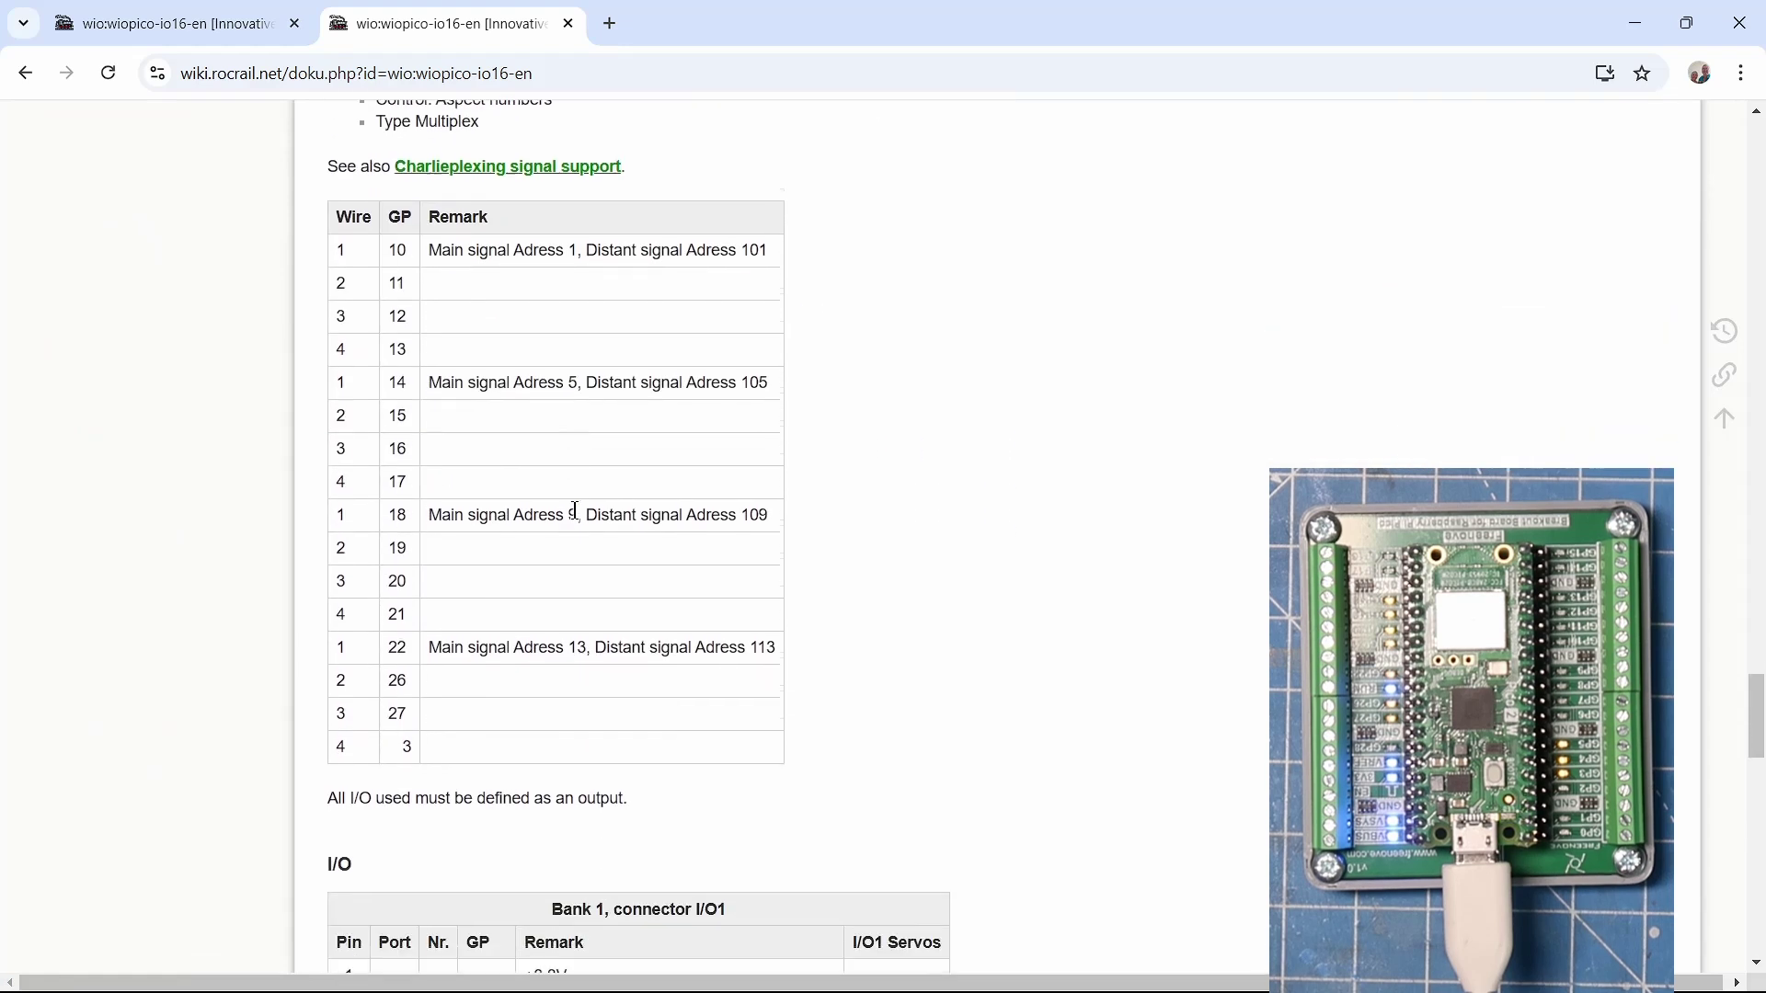
scroll(575, 512, "down", 1)
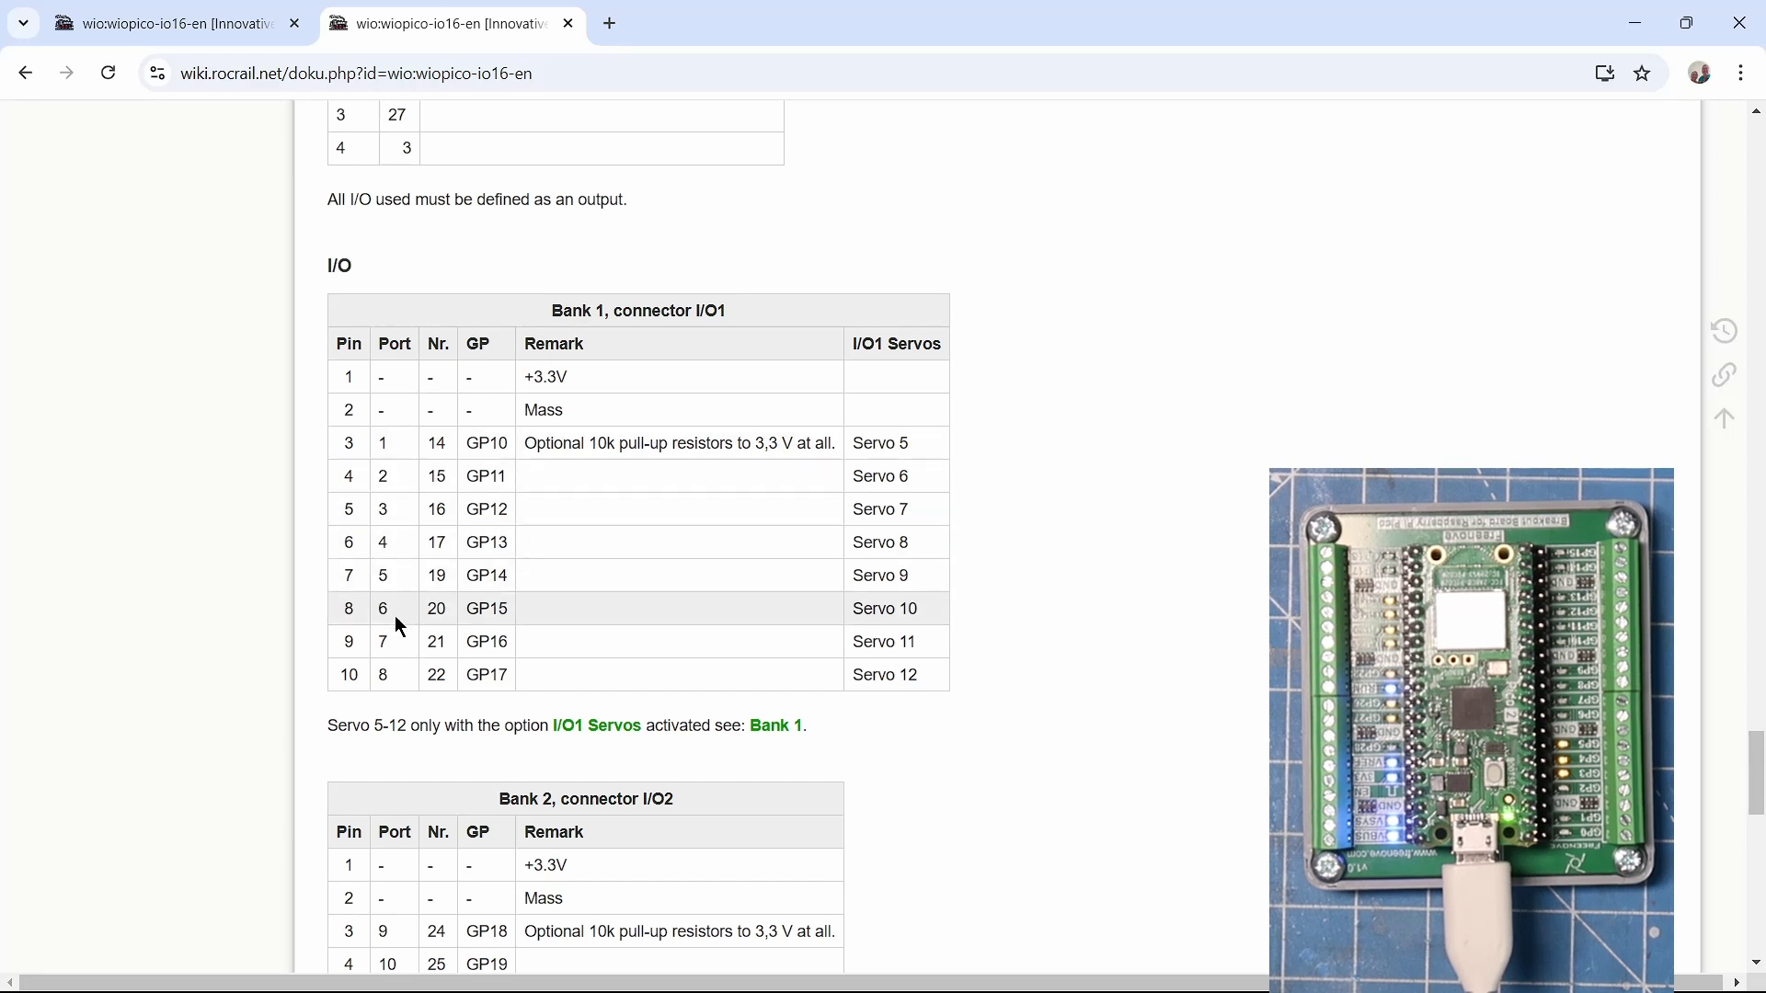
scroll(398, 625, "down", 3)
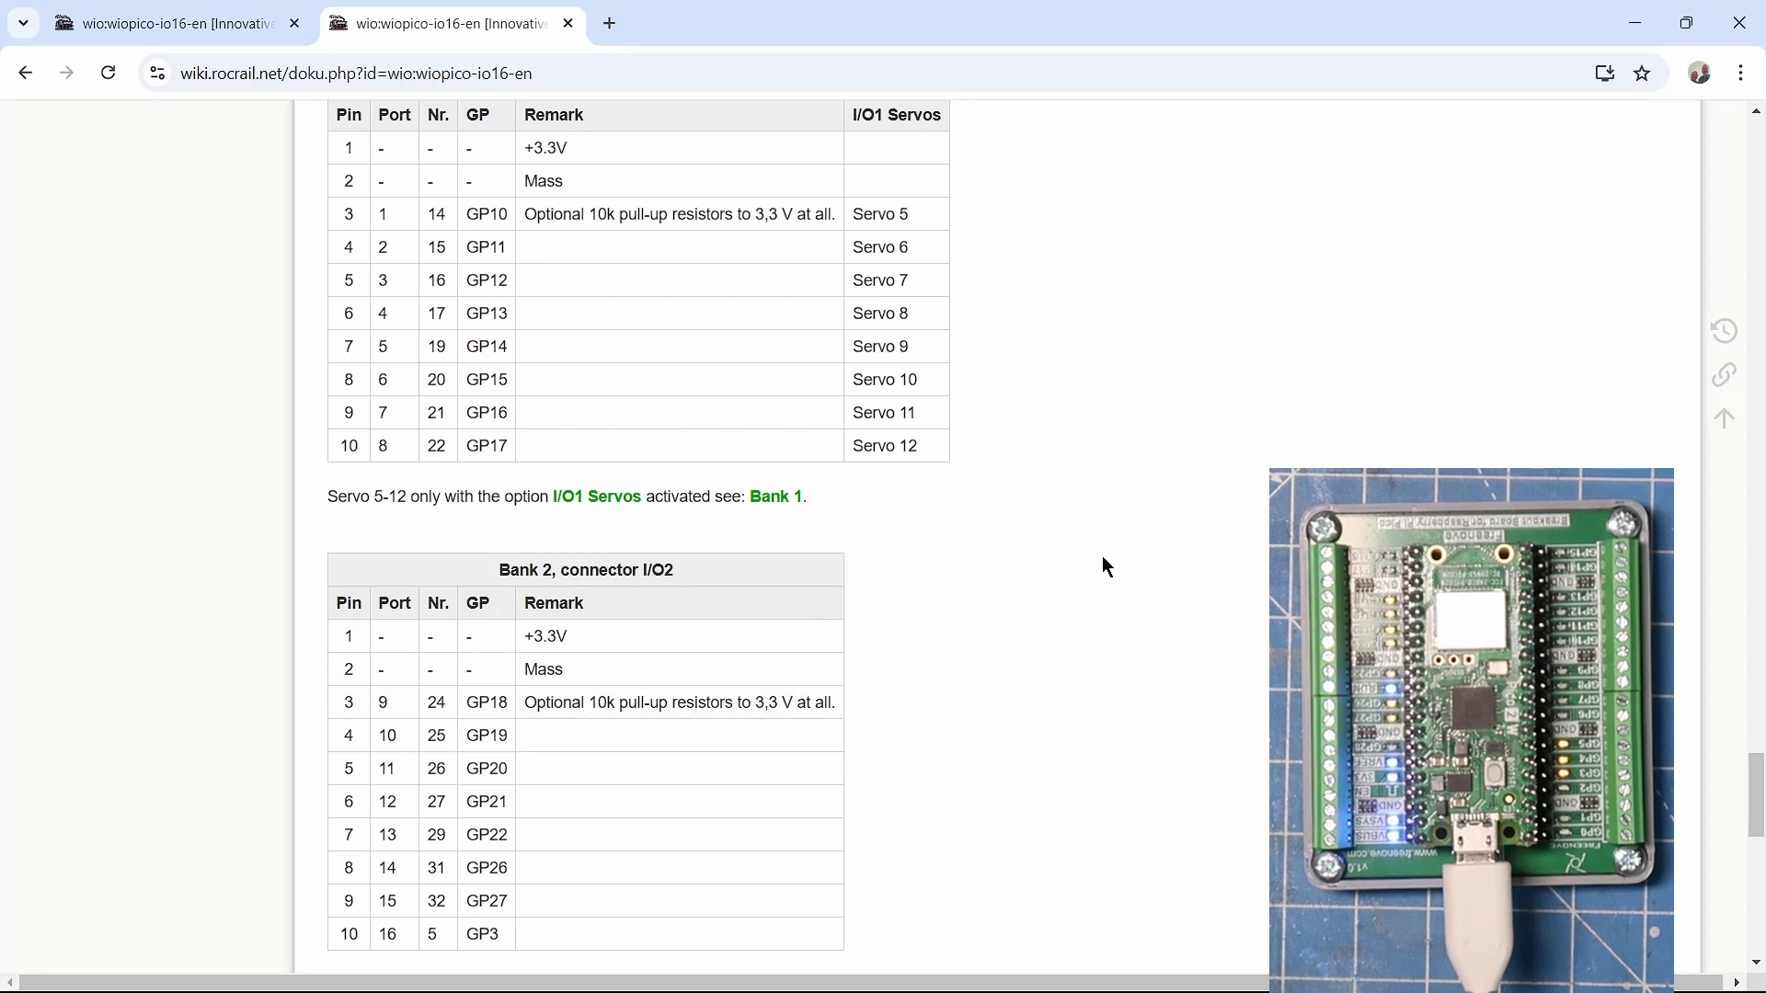
left_click(1636, 23)
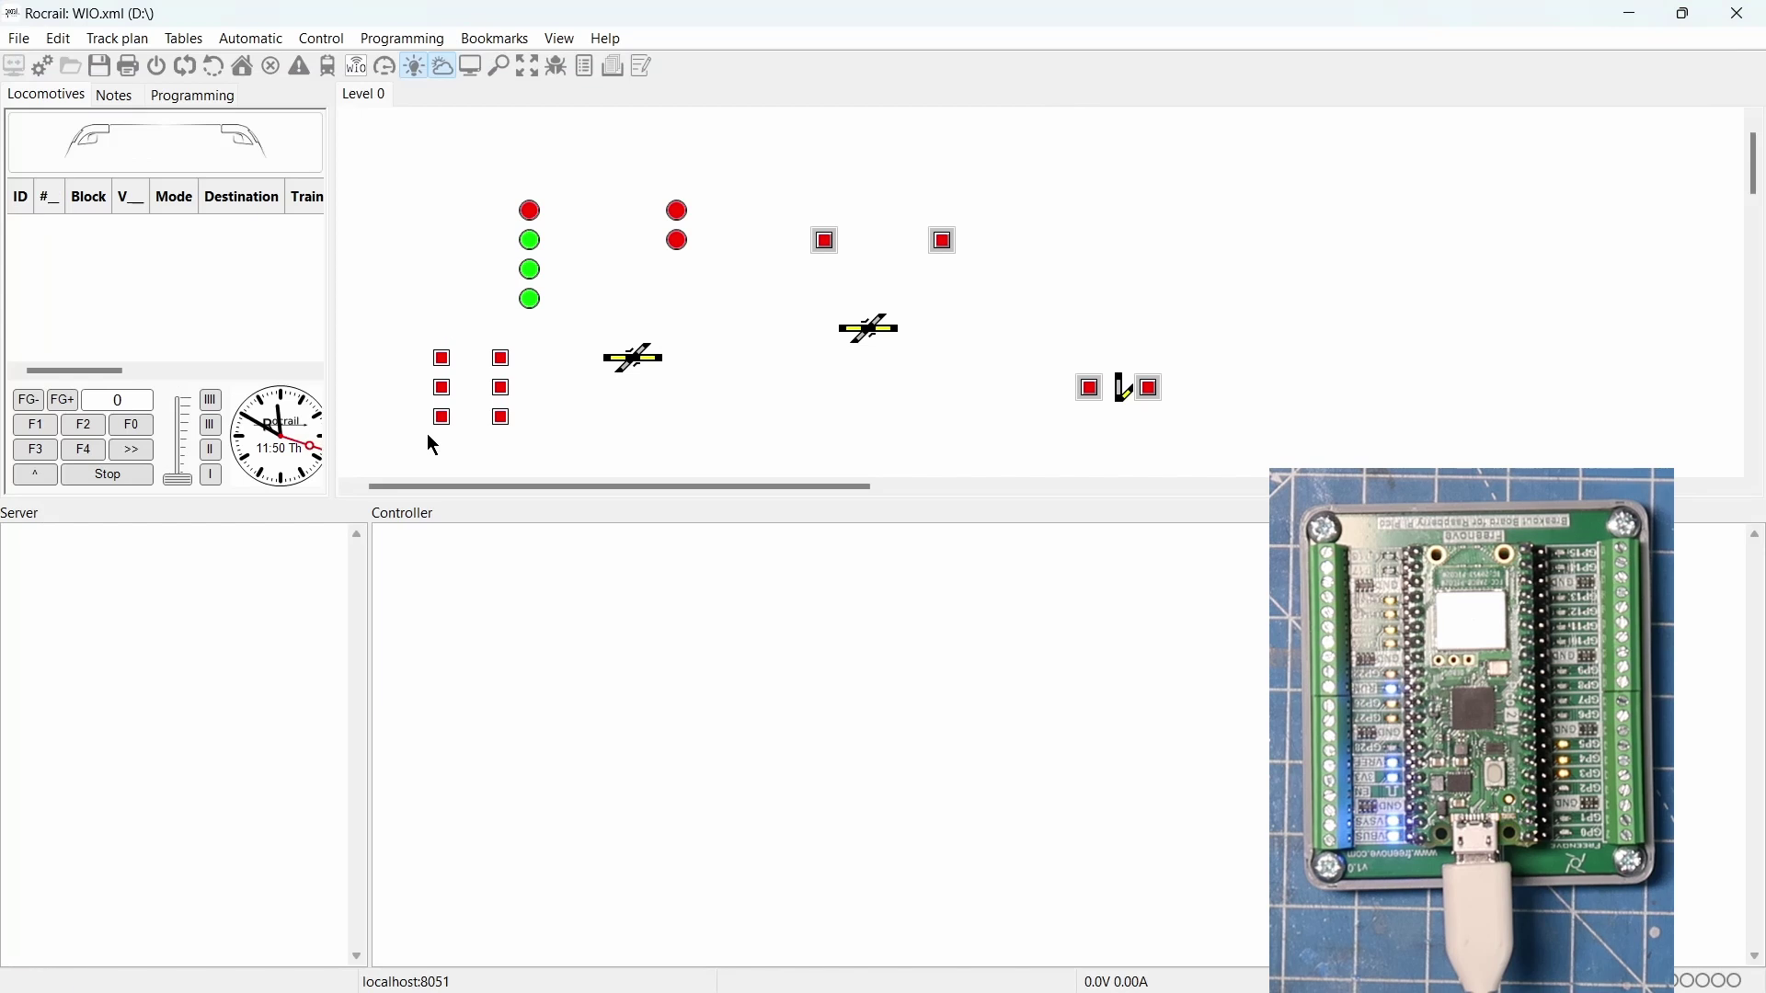
Inspect the interface settings of output co10 on the track plan, including node ID and address, and close its properties
right_click(443, 358)
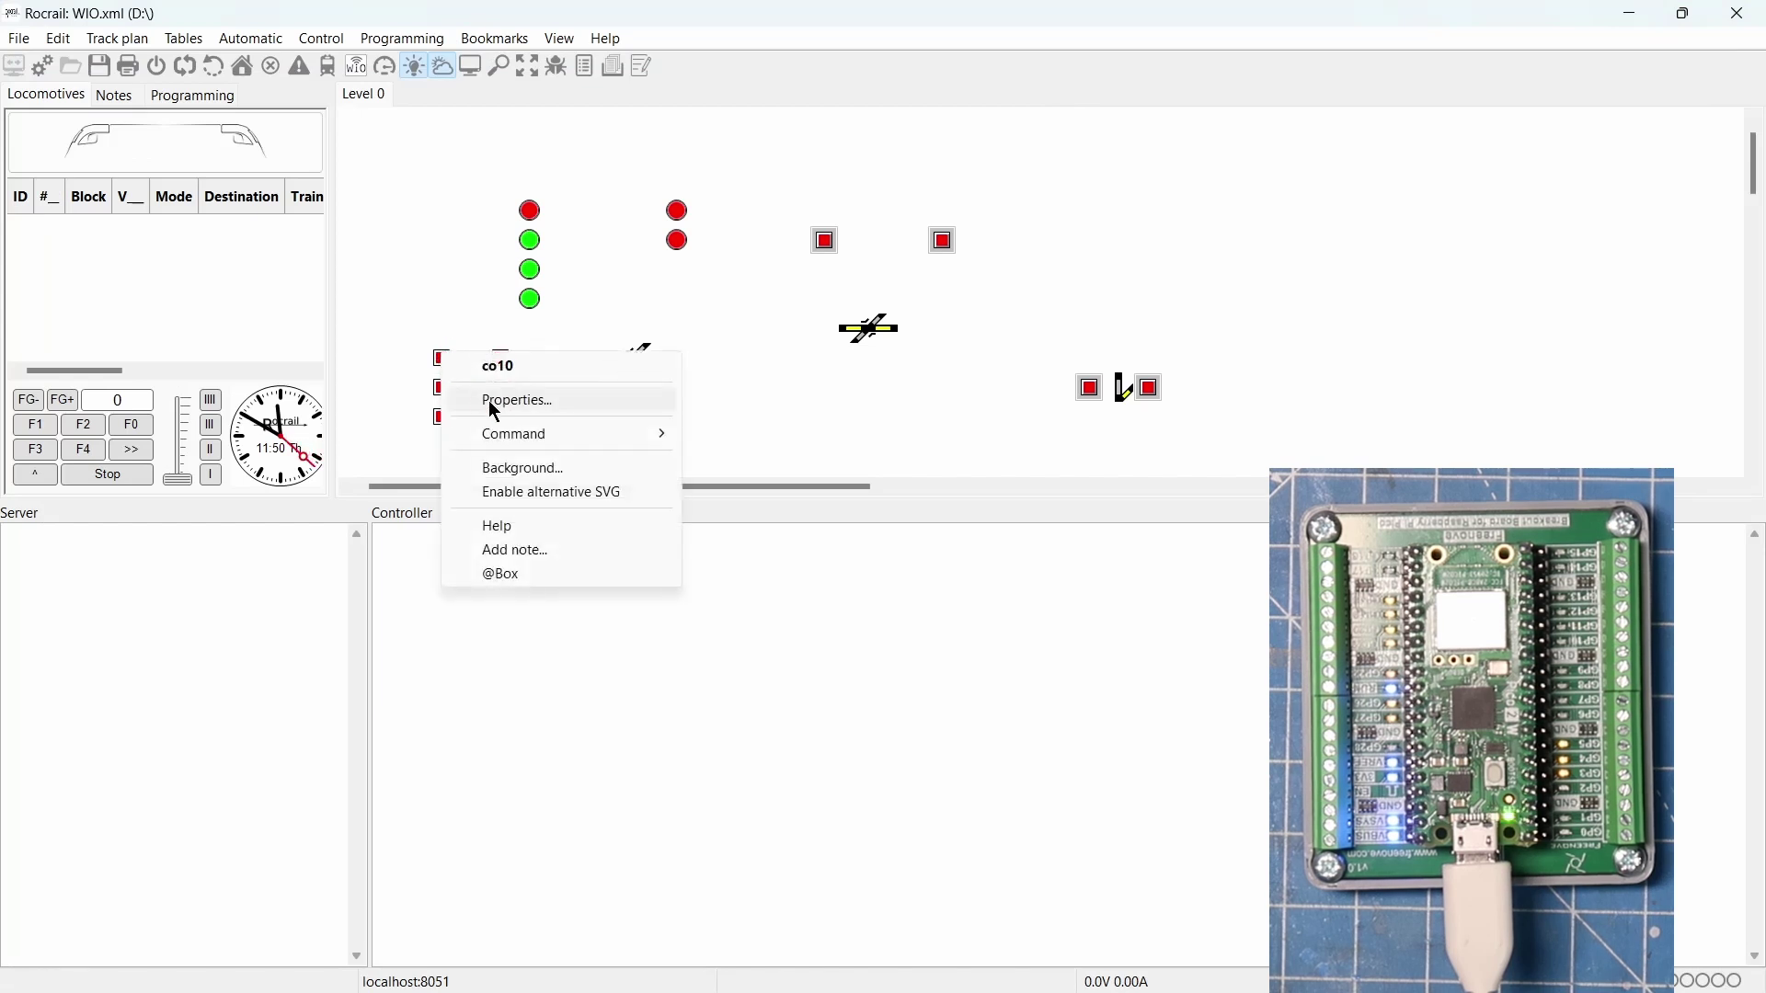
left_click(513, 415)
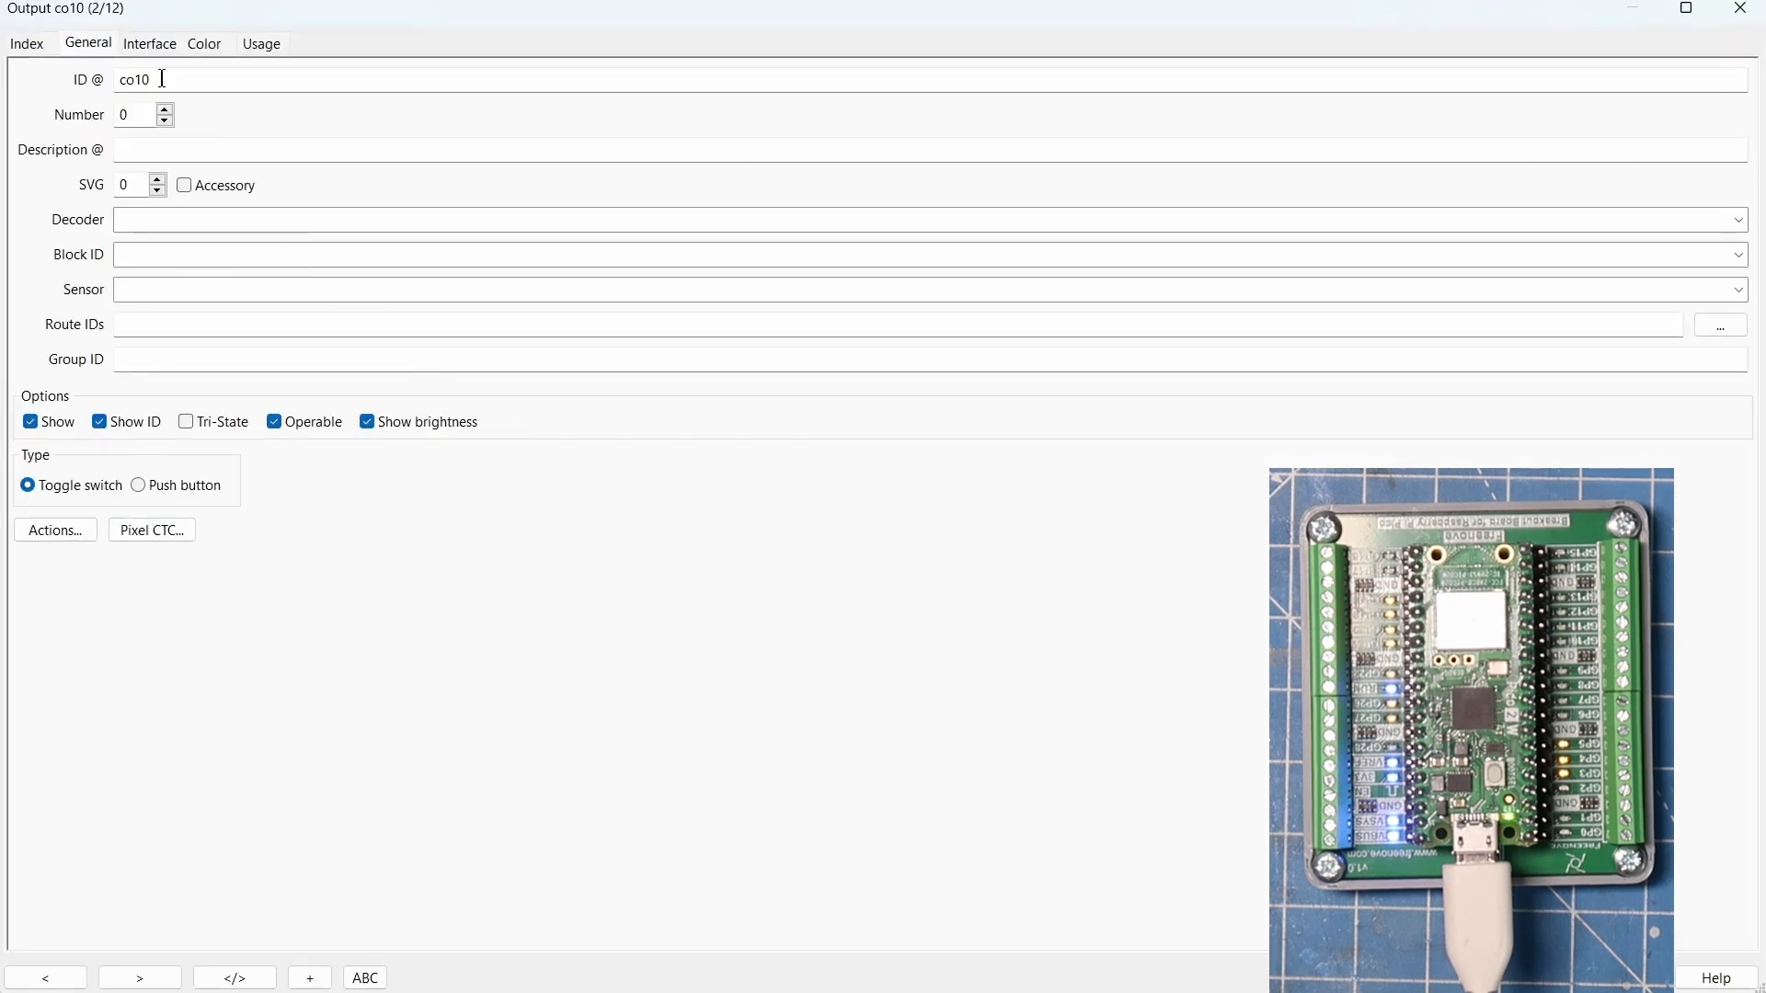
left_click(151, 45)
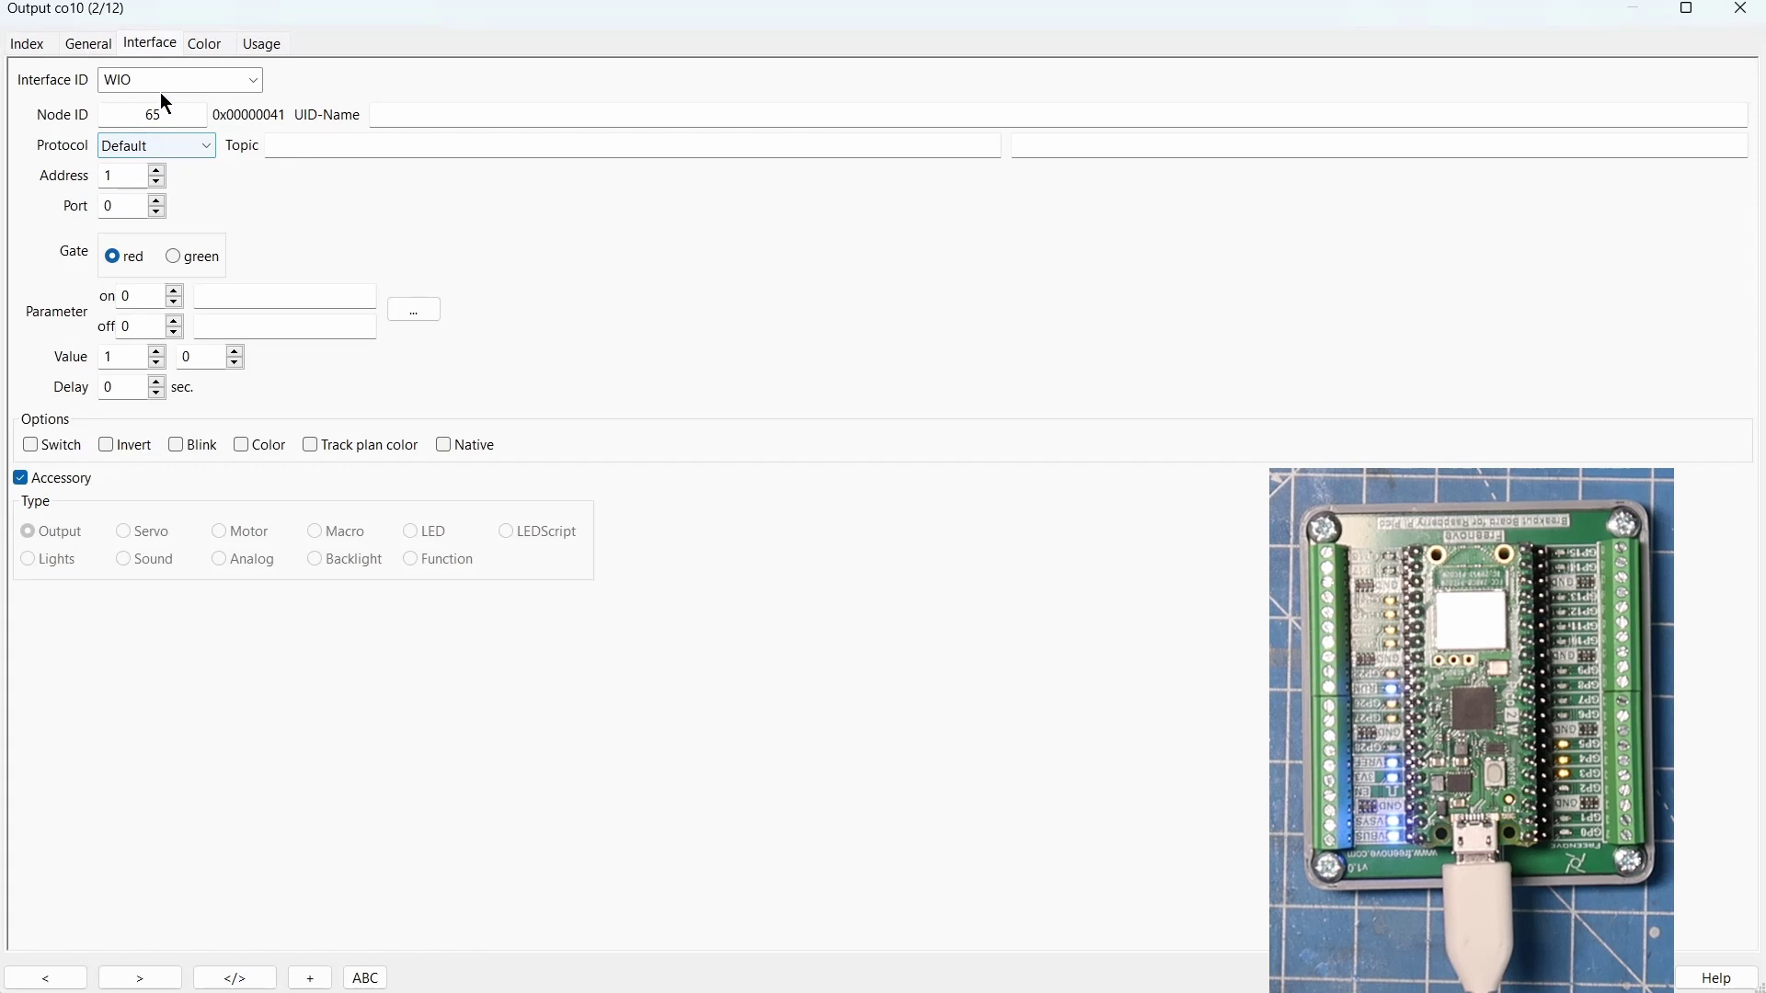
type("C")
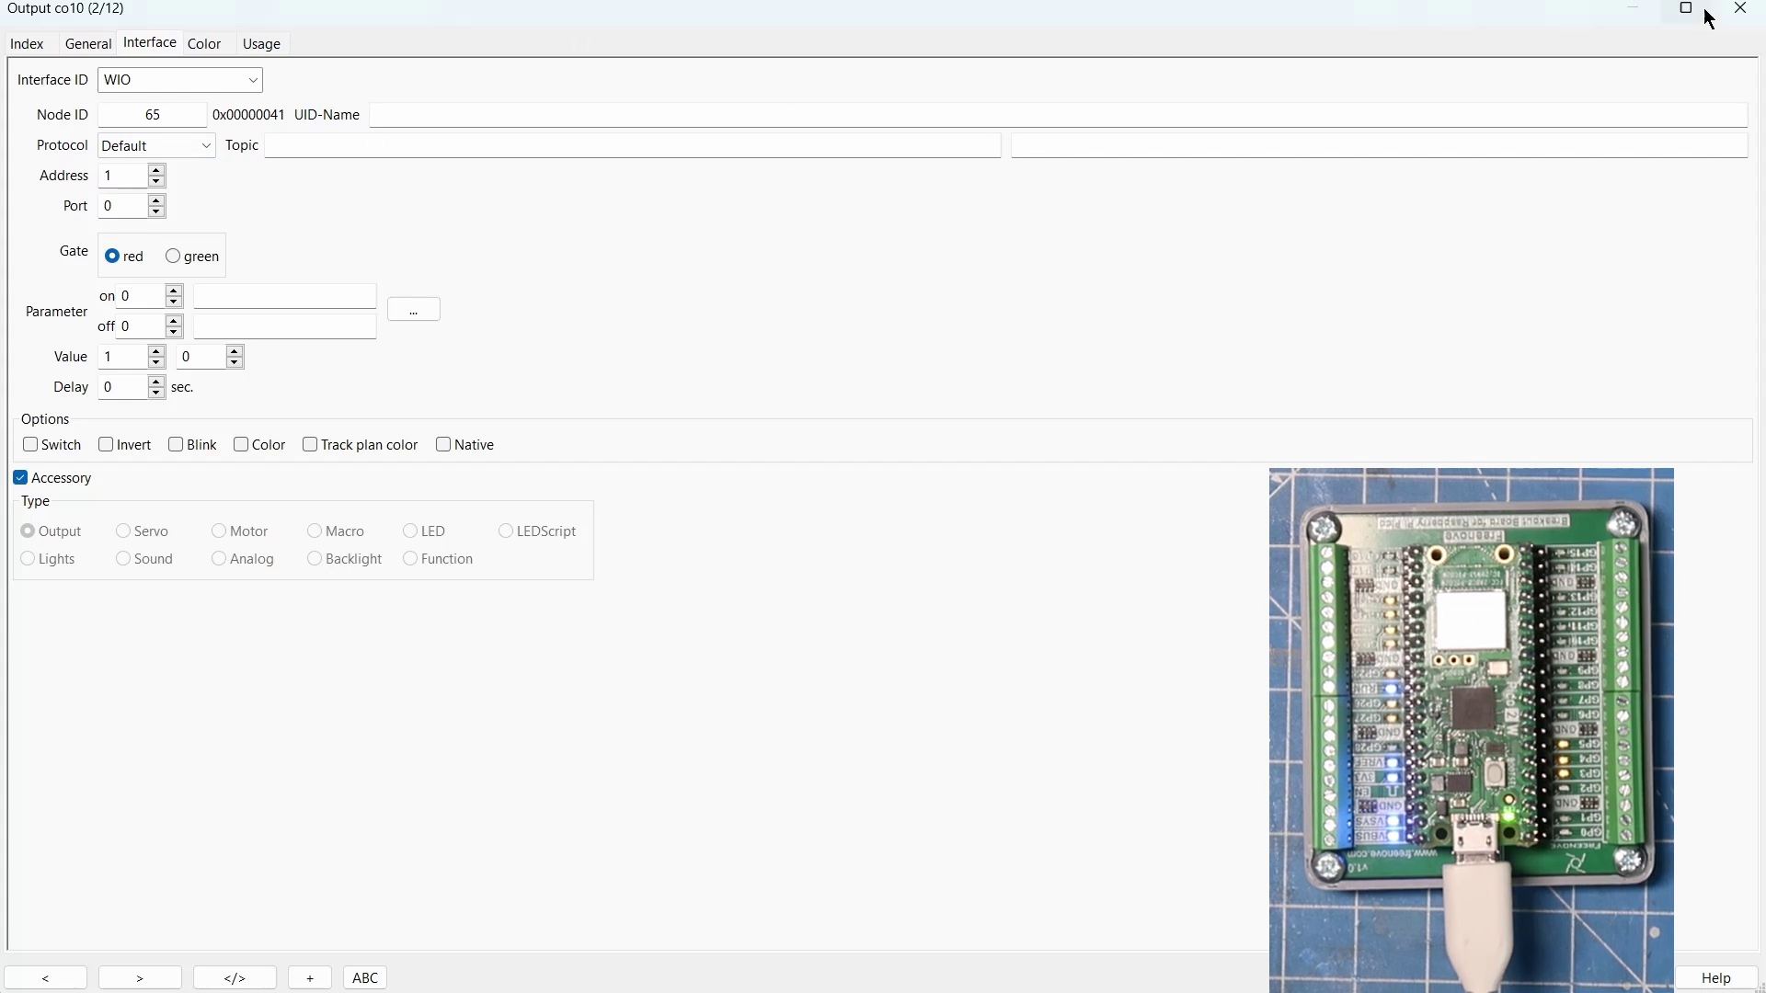
left_click(1739, 9)
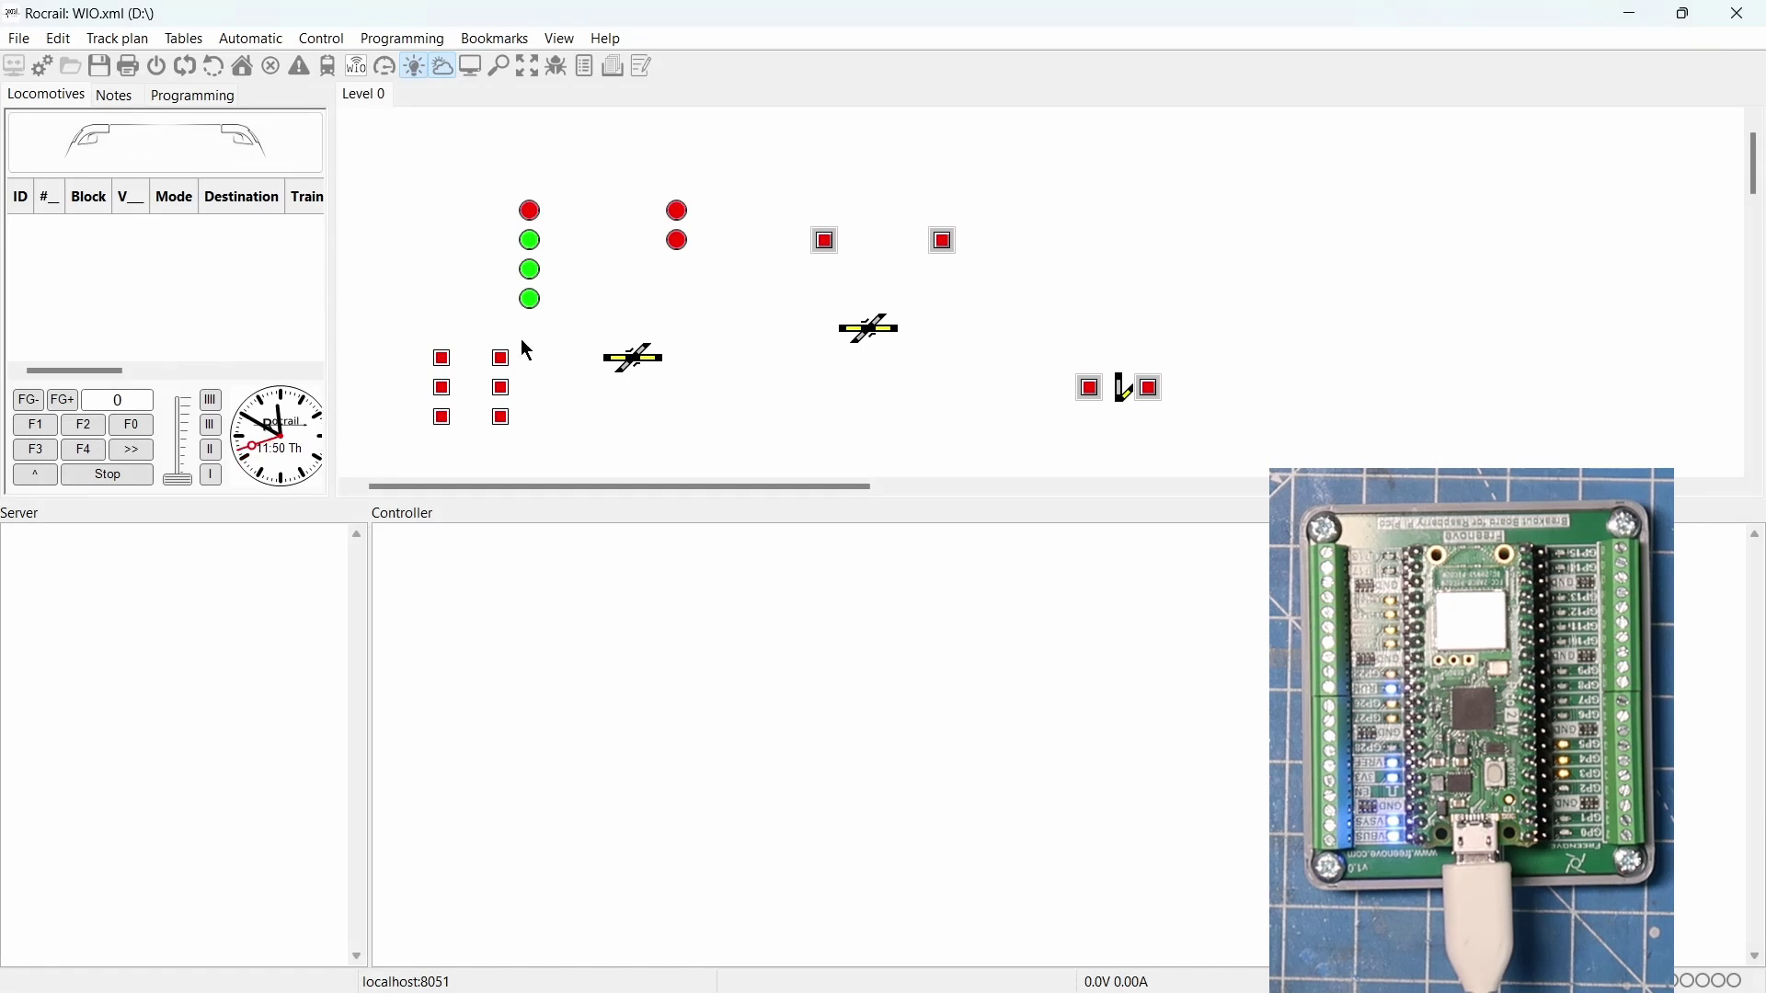
Switch on the column of three square outputs from co10 to co12 on the track plan
left_click(444, 362)
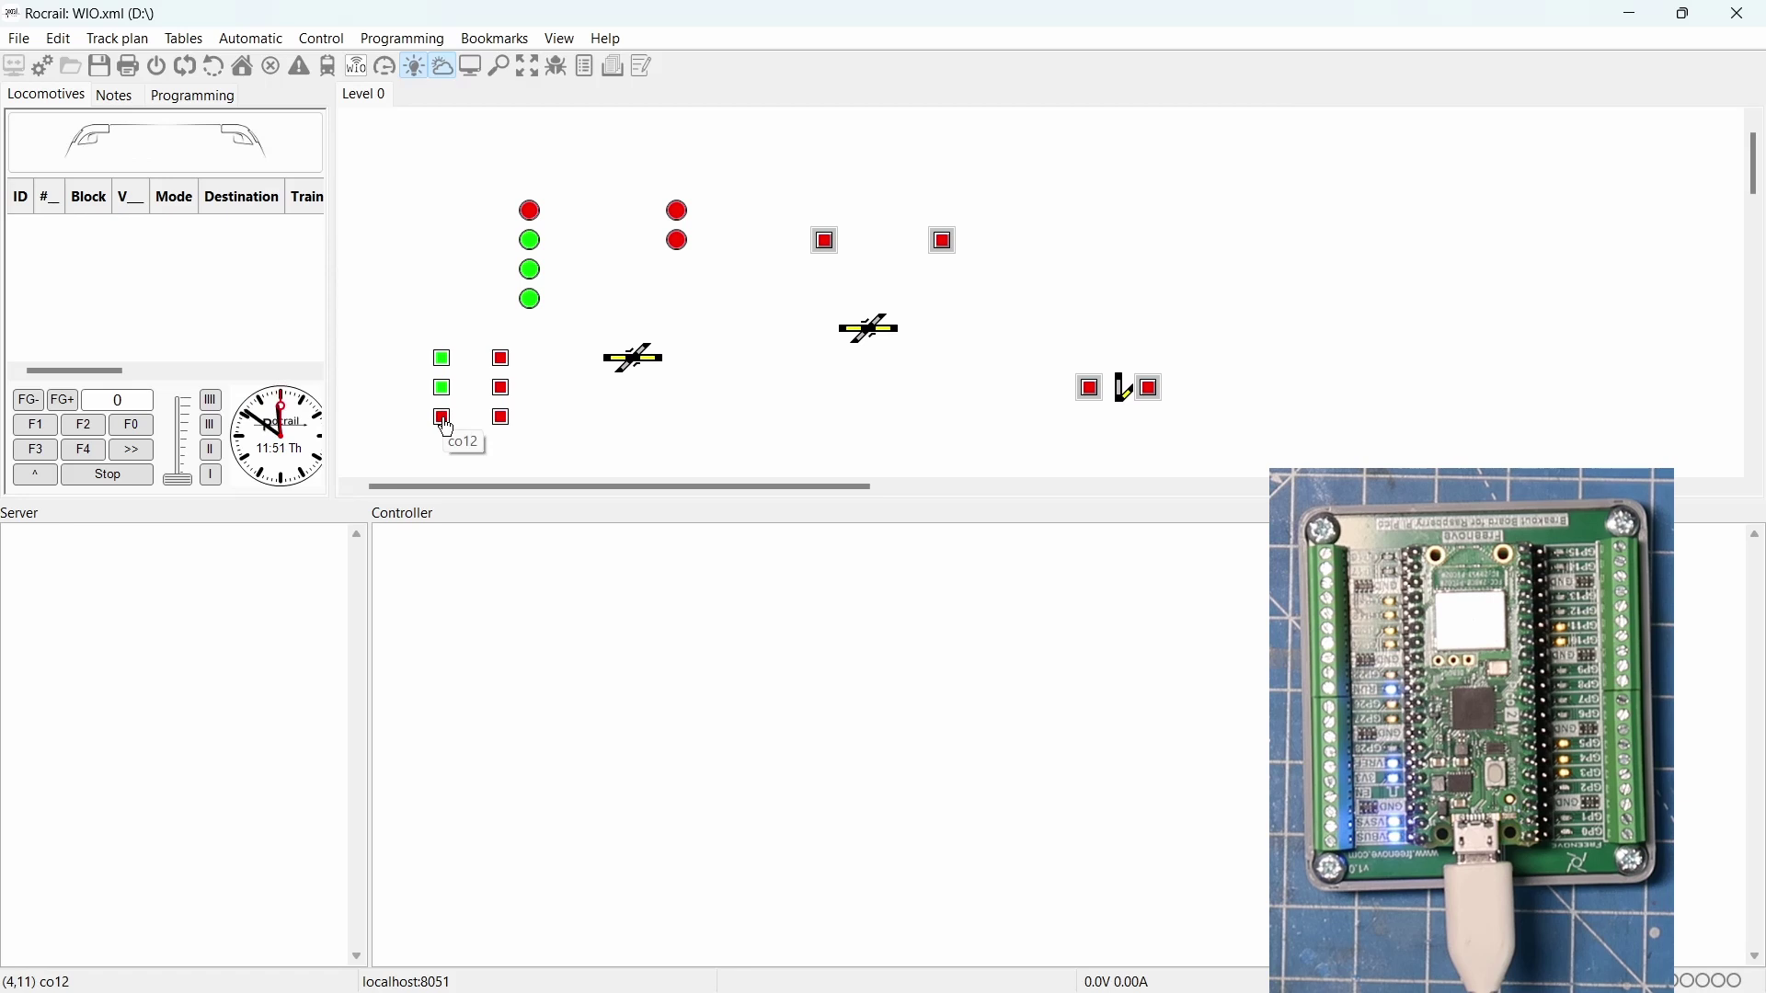
left_click(443, 418)
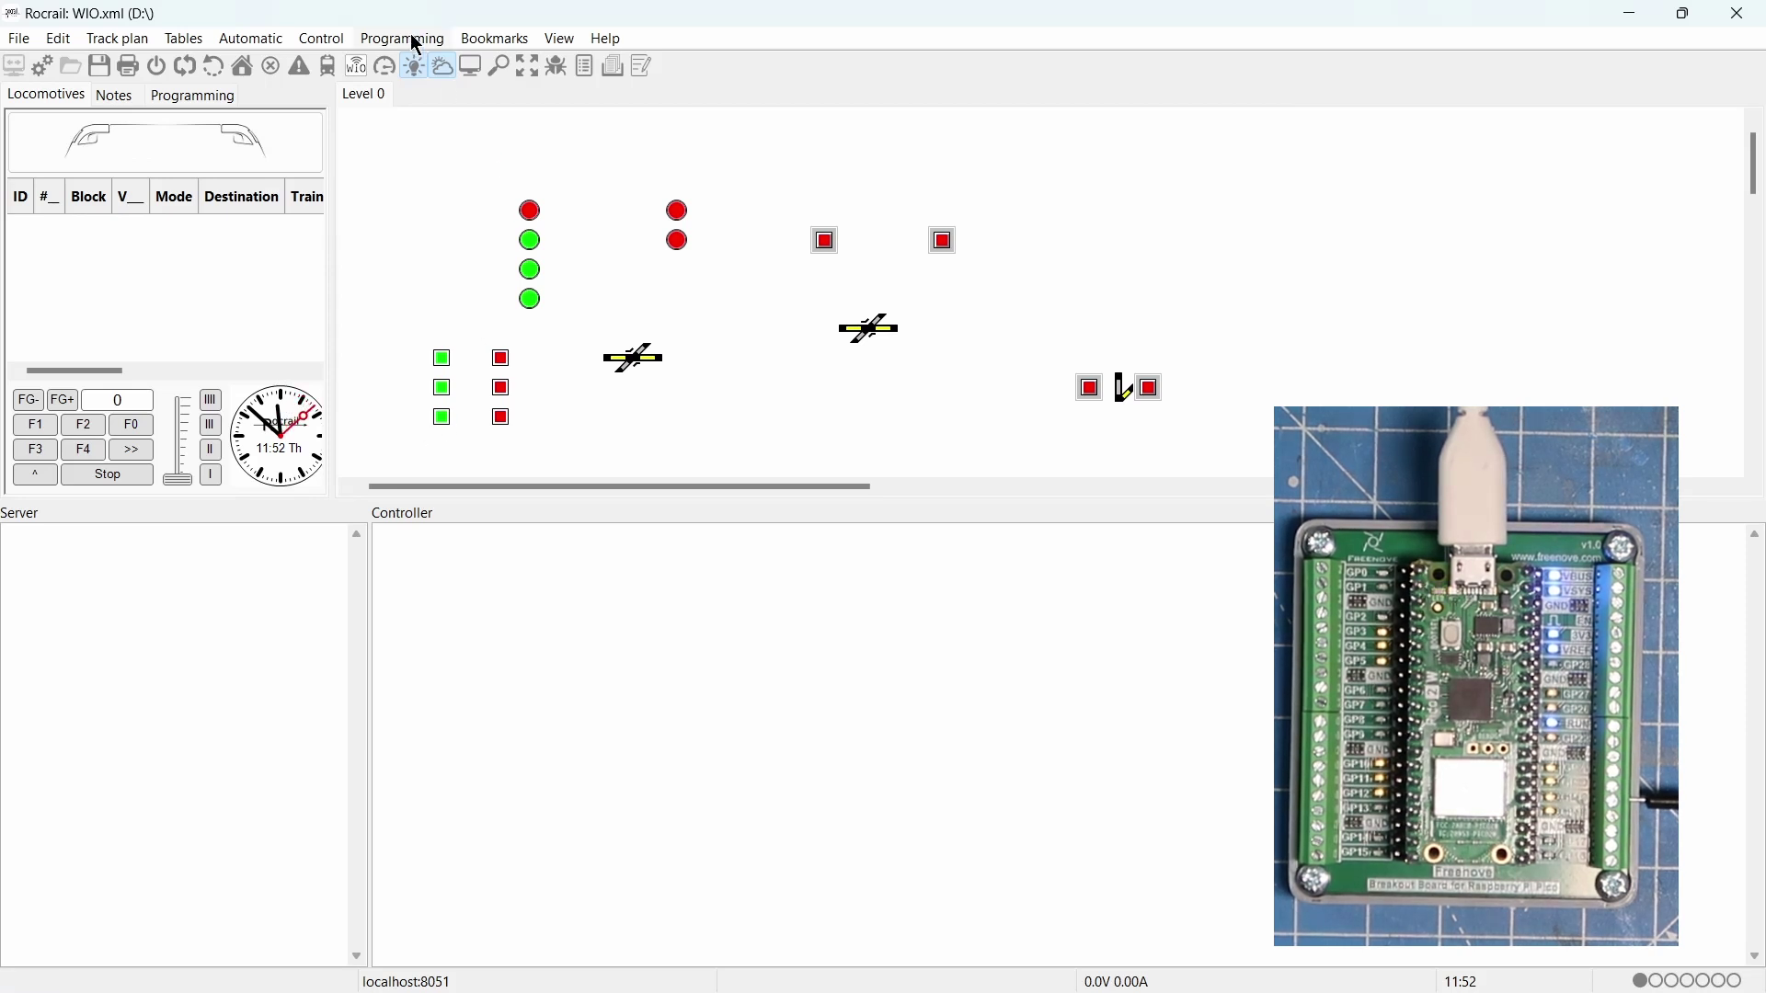
Open the sensor monitor to view the WIO node's input addresses
left_click(327, 37)
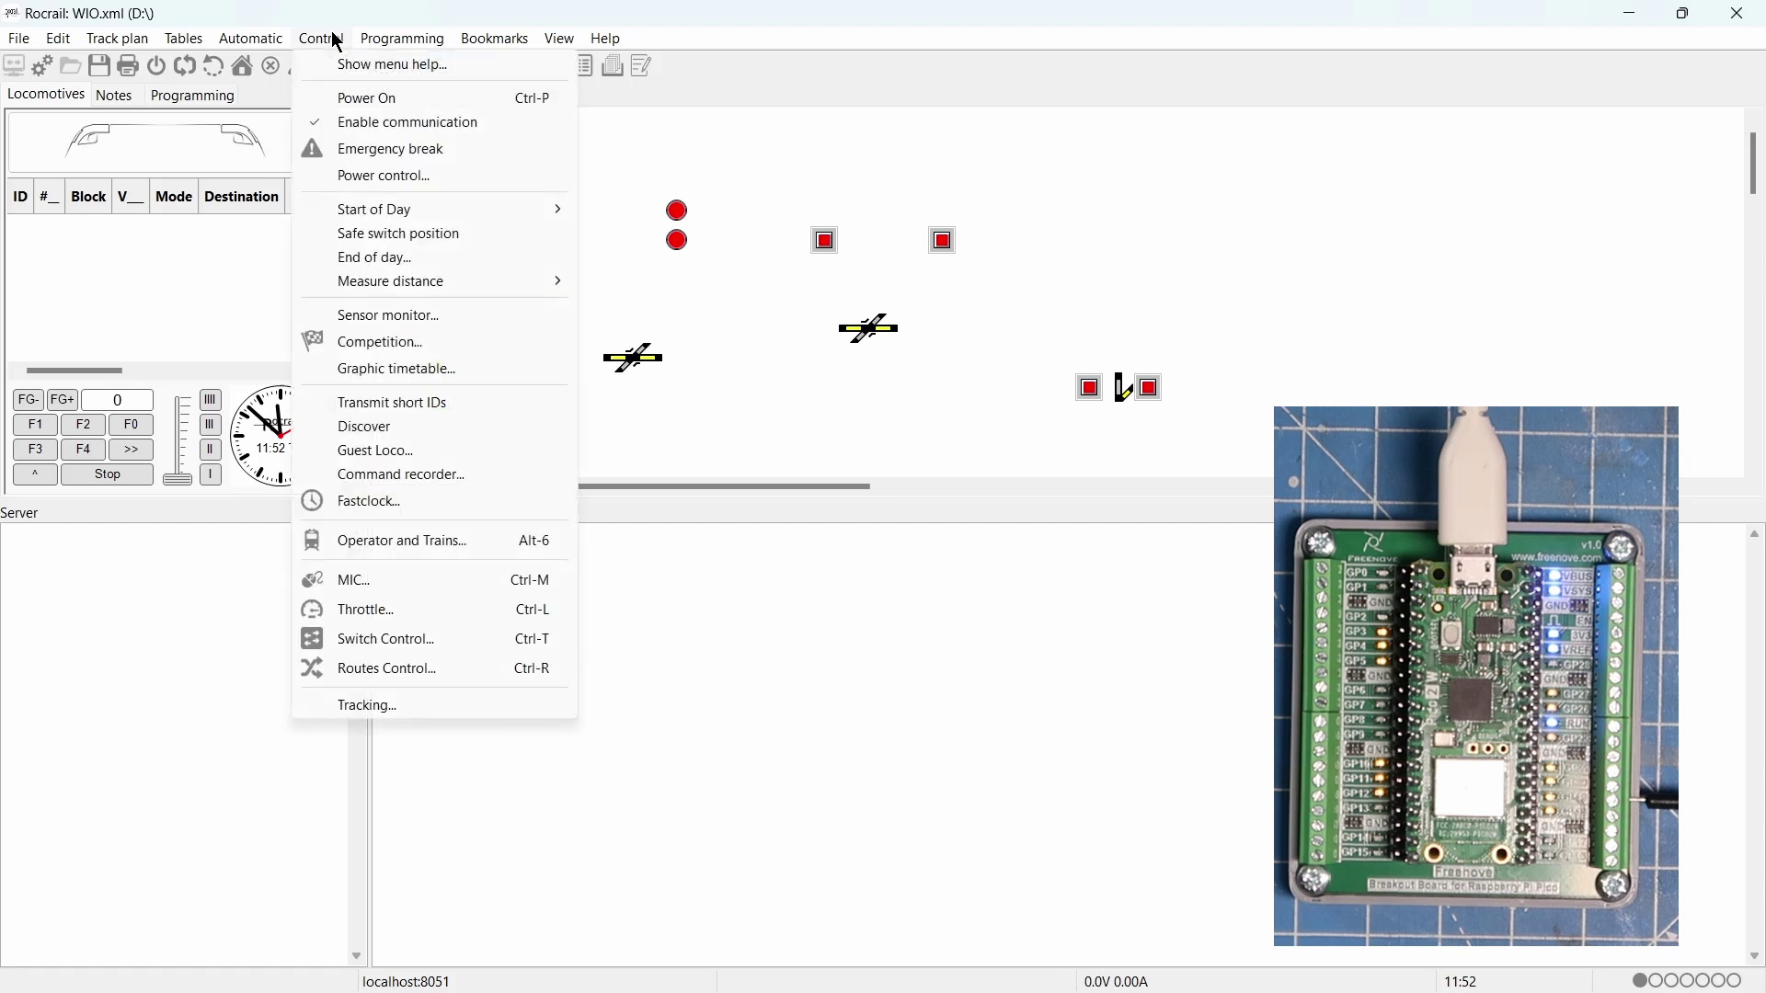
left_click(393, 315)
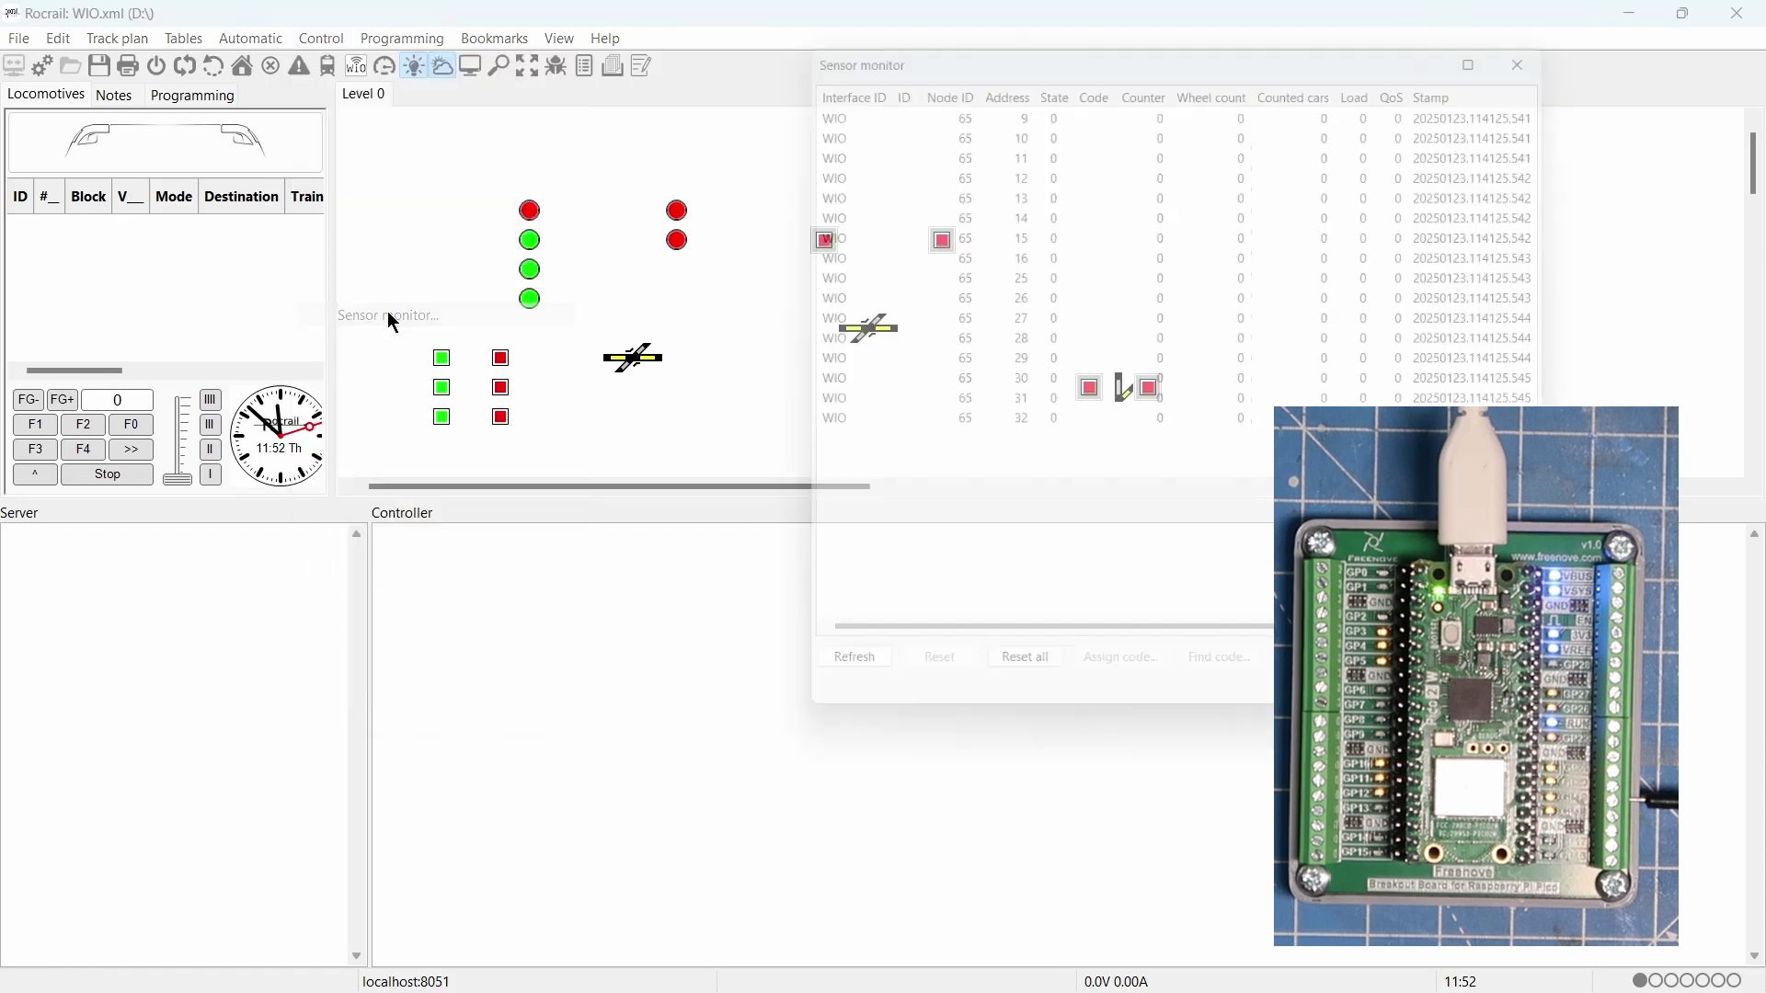